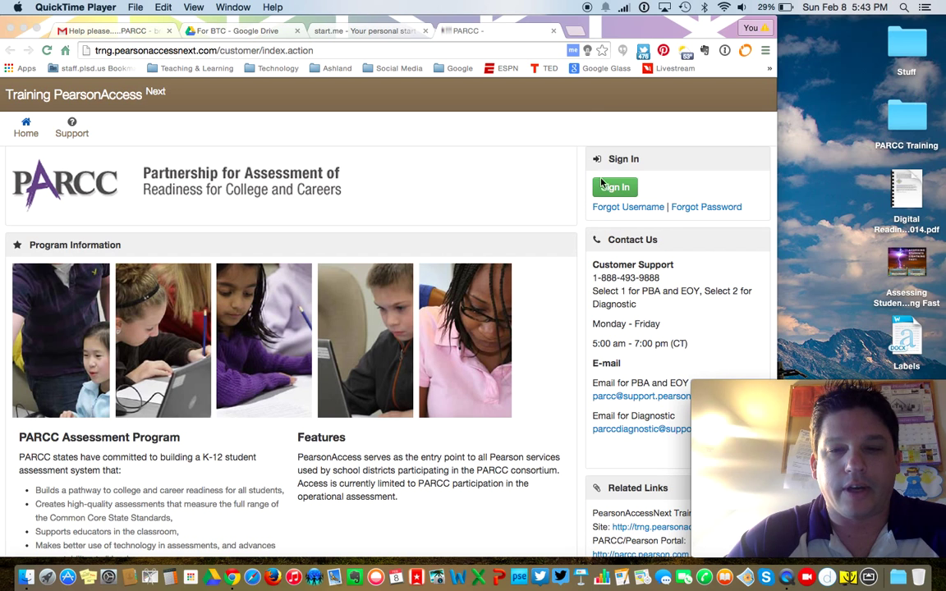
Step: Sign in to PearsonAccess Next Training with the district account's username and password
click(610, 133)
click(616, 188)
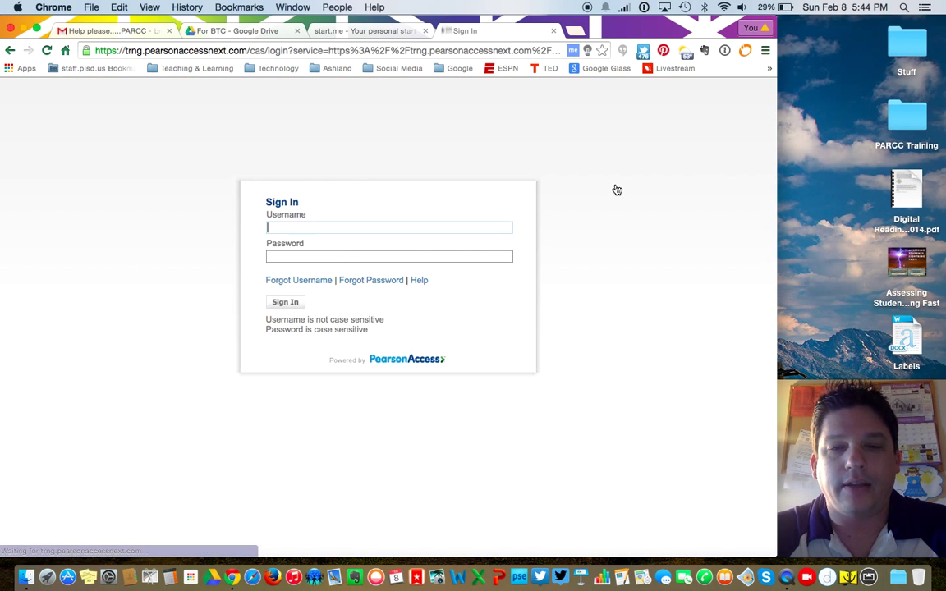
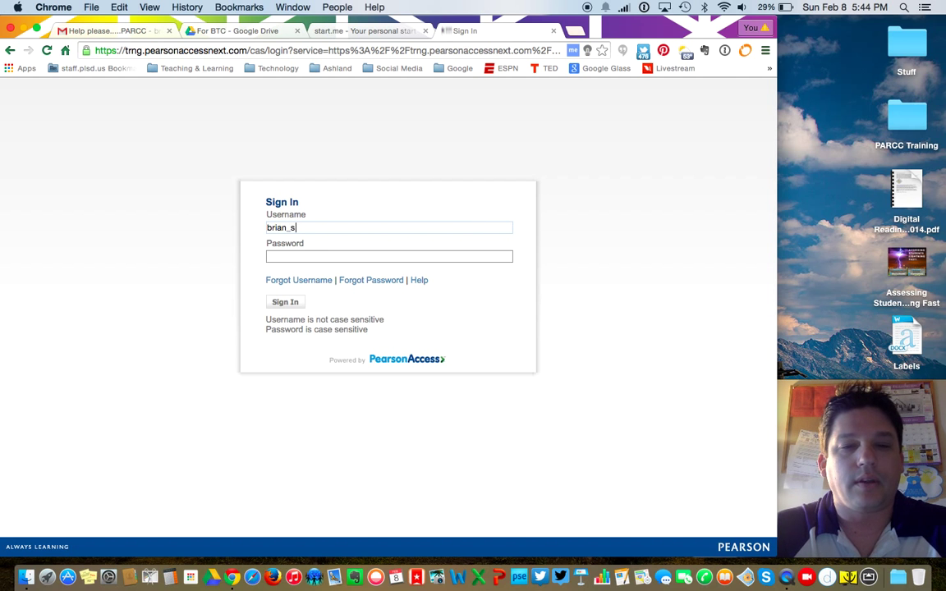
key(Tab)
text(••••••••••••••••)
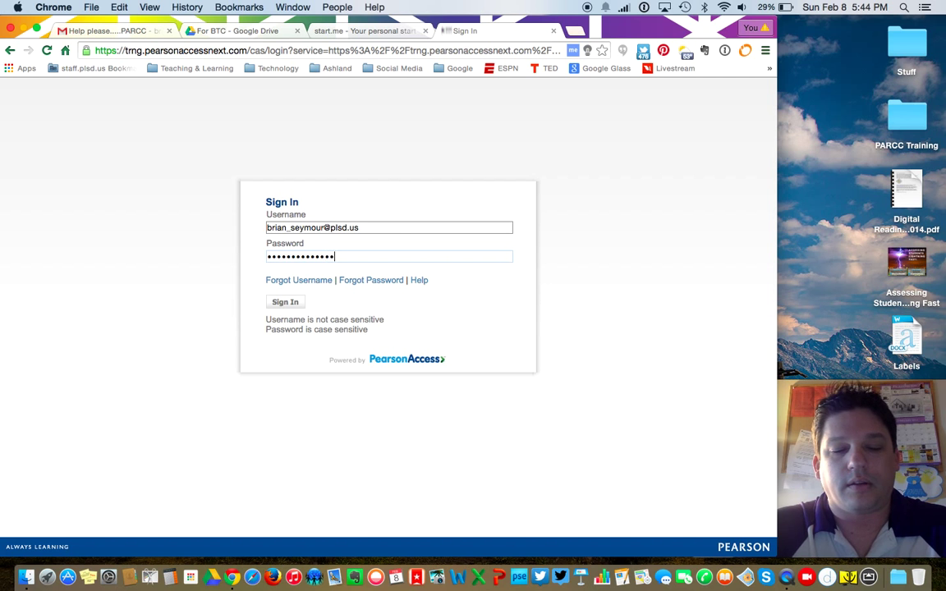
key(Return)
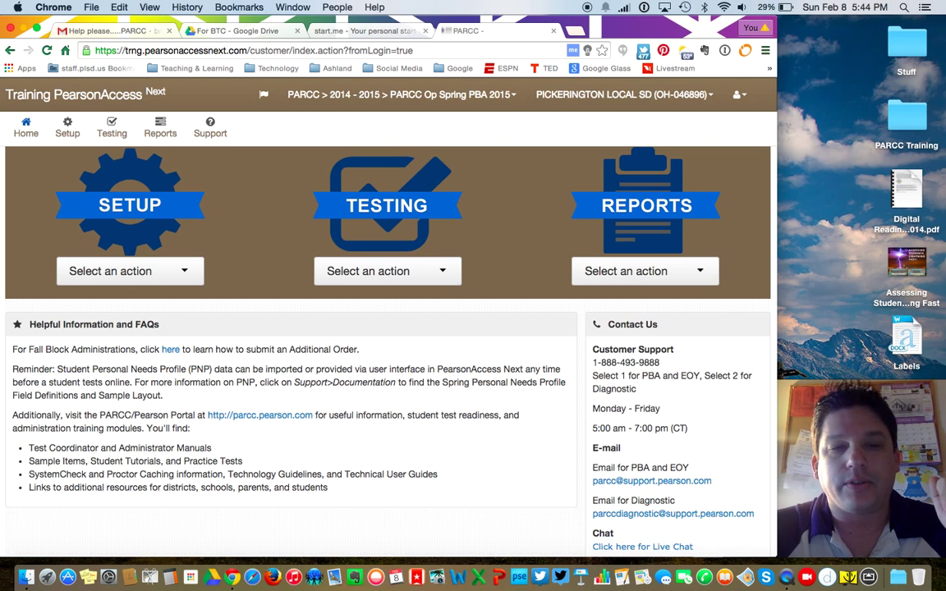
Step: Open Setup > Users, show all results, and scroll through the 50 user accounts
click(65, 129)
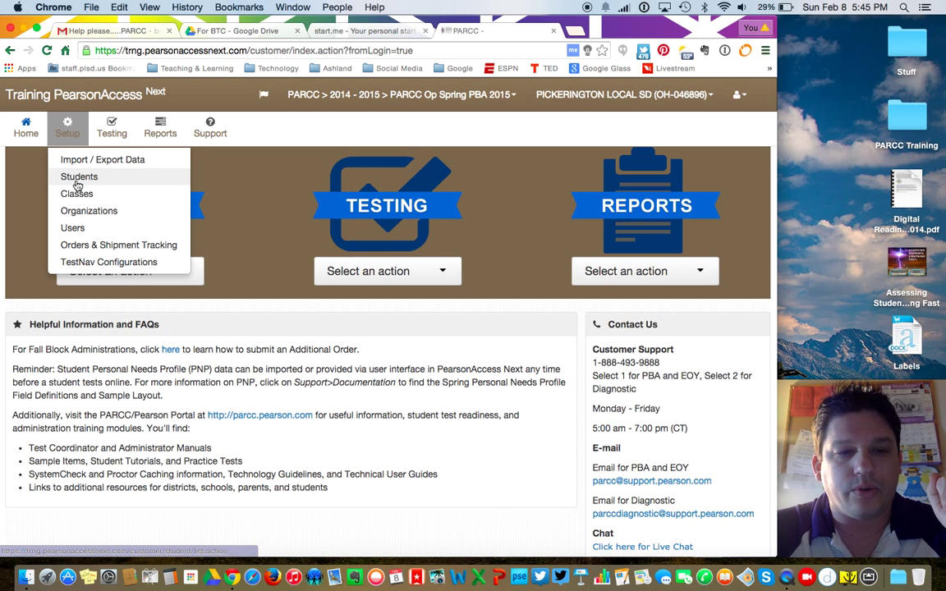
click(74, 228)
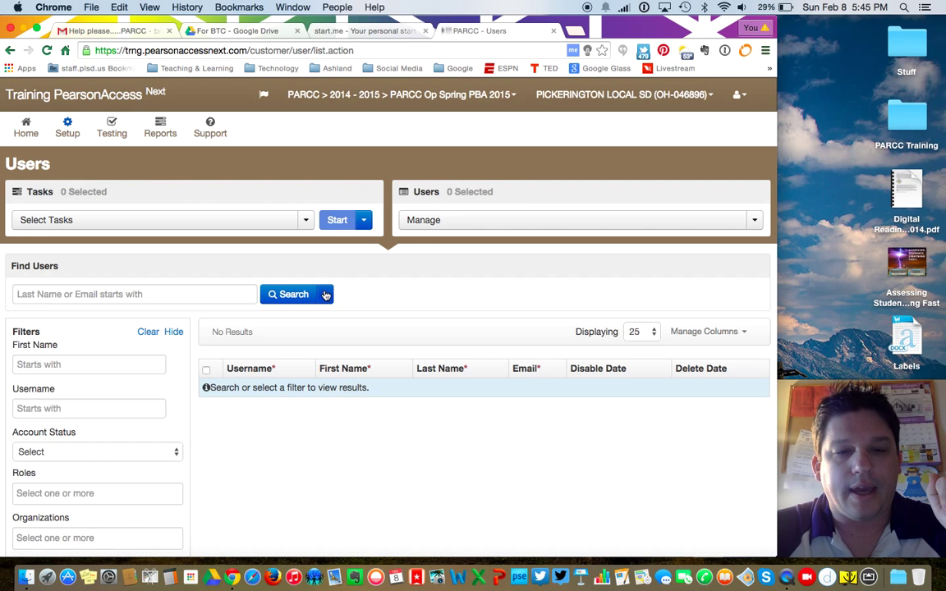
click(325, 294)
click(276, 320)
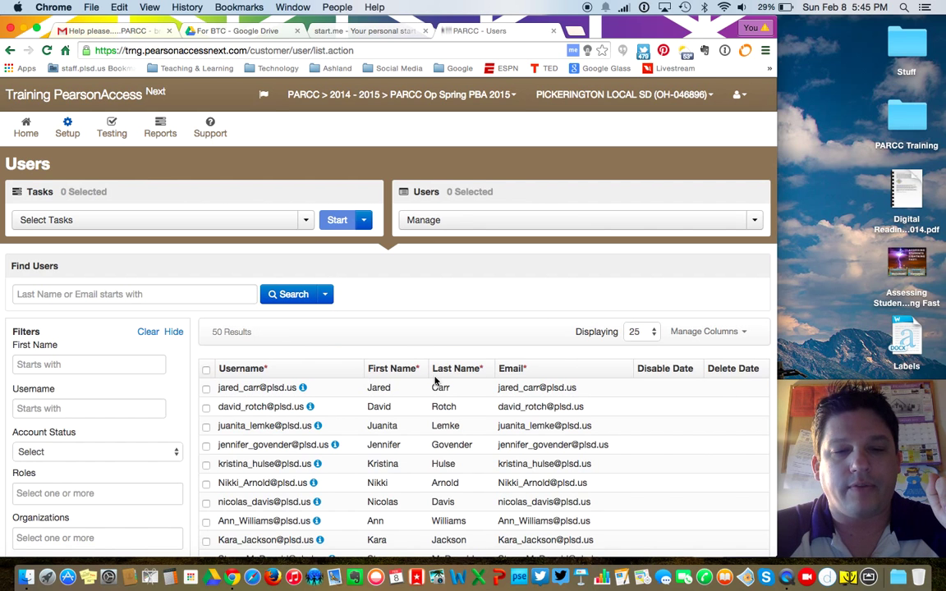
scroll(435, 376, down, 5)
scroll(435, 376, down, 5)
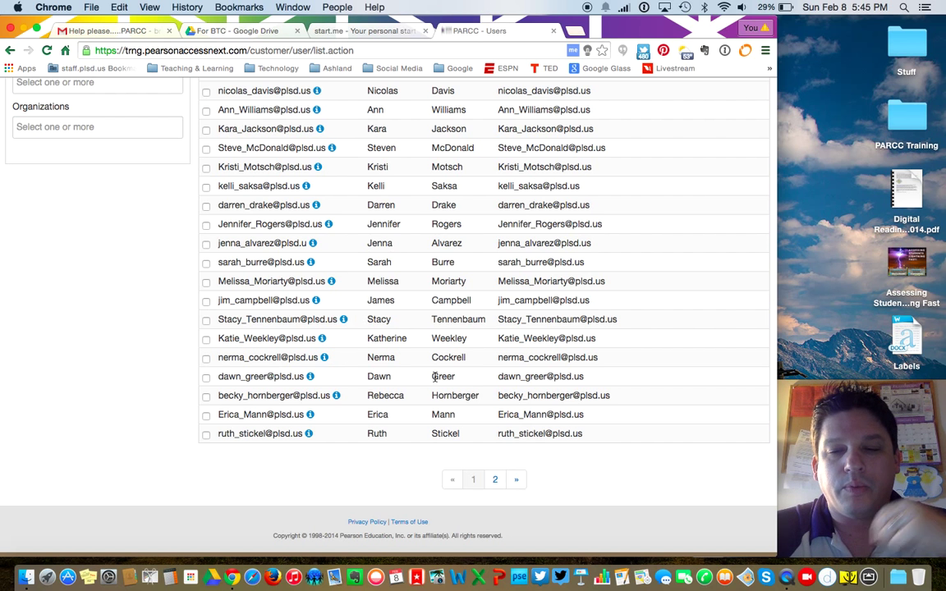
scroll(436, 376, up, 1)
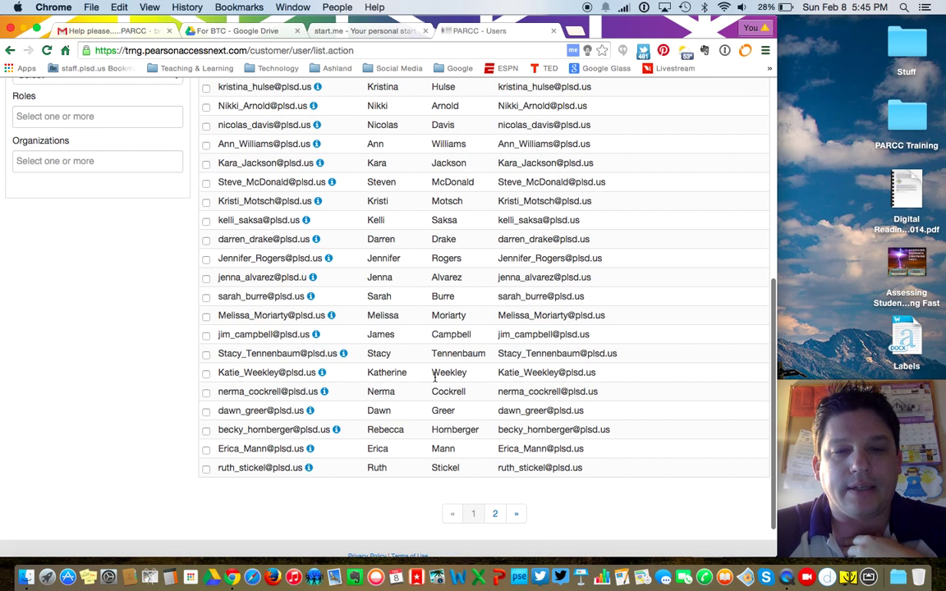
scroll(435, 377, up, 5)
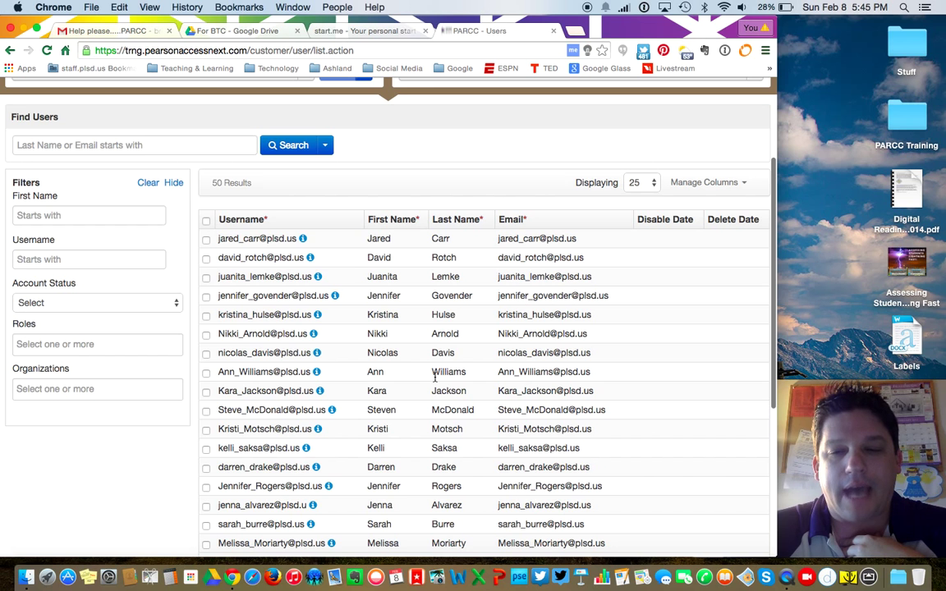
scroll(435, 376, up, 3)
click(302, 220)
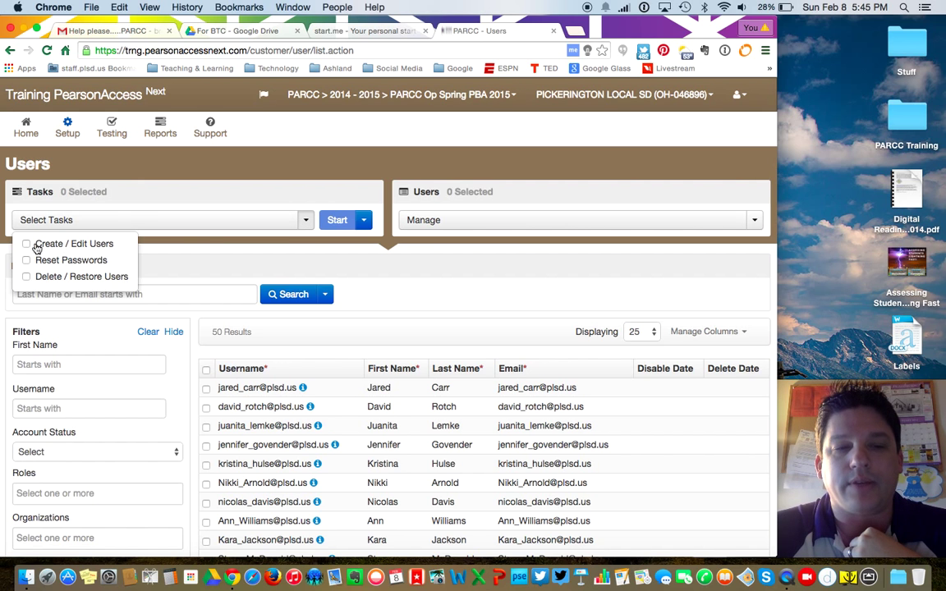
Step: Start the Create / Edit Users task
click(226, 225)
click(249, 219)
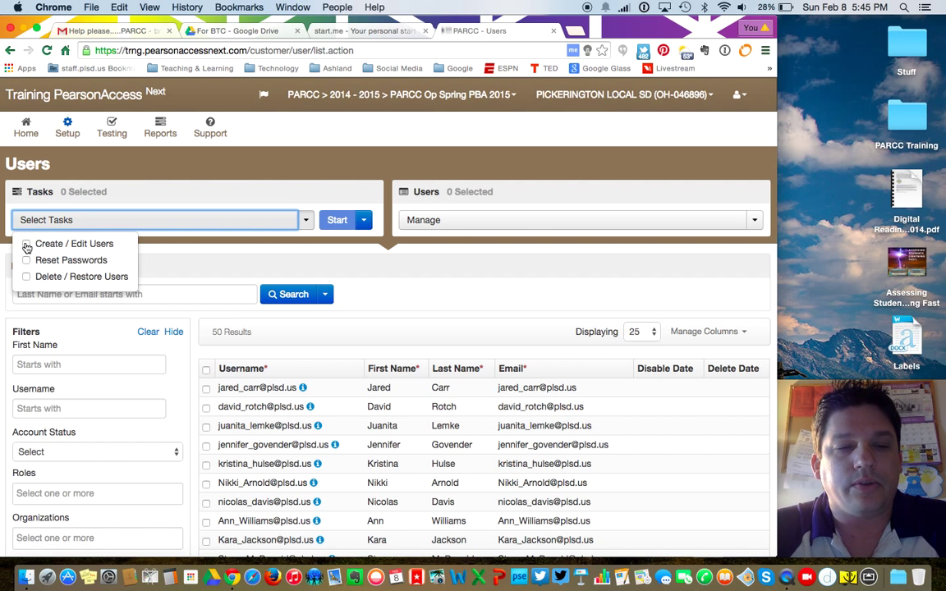
click(26, 245)
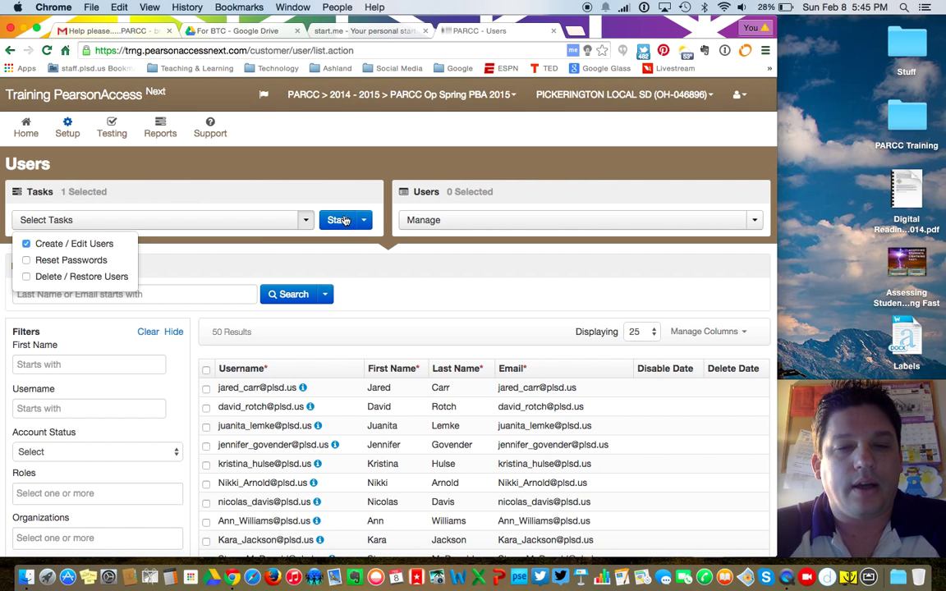
click(342, 222)
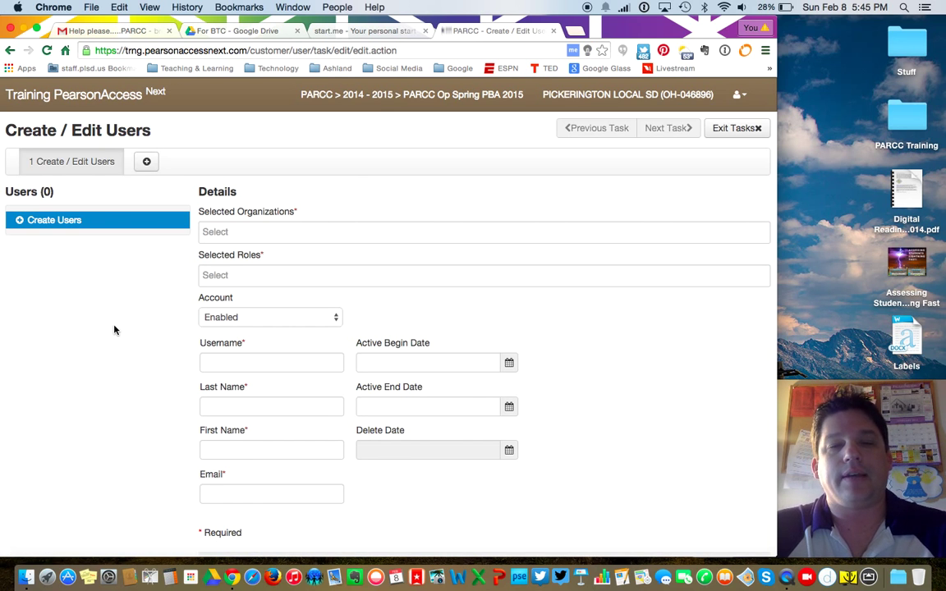
Step: Assign the new user to DILEY MIDDLE SCHOOL with the TEST ADMINISTRATOR role
click(265, 235)
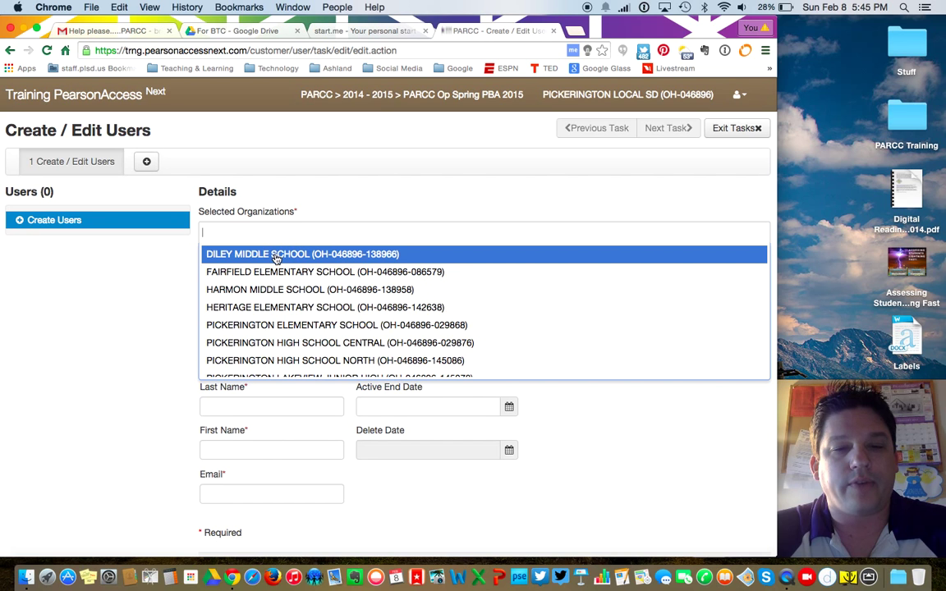
click(278, 253)
scroll(116, 338, down, 1)
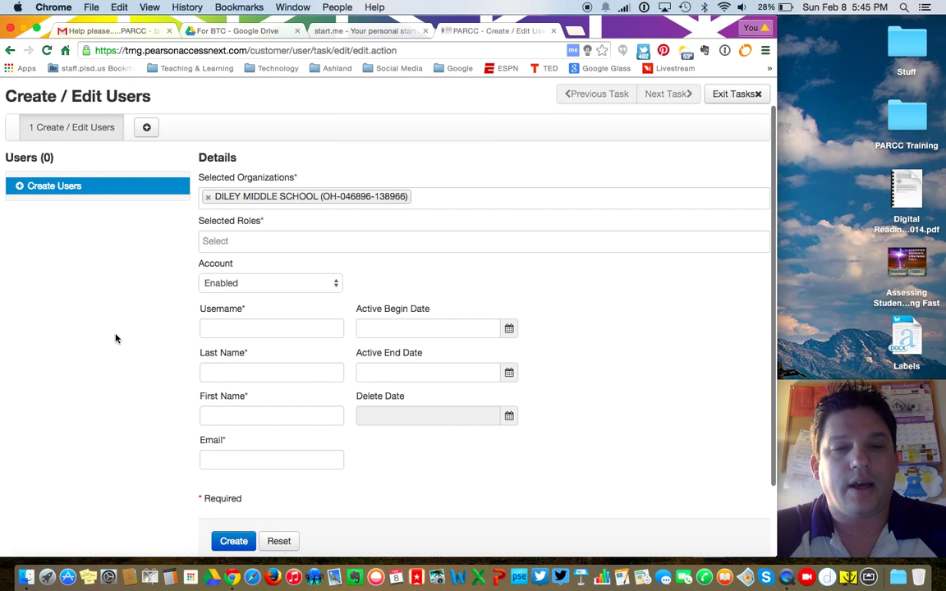
click(234, 239)
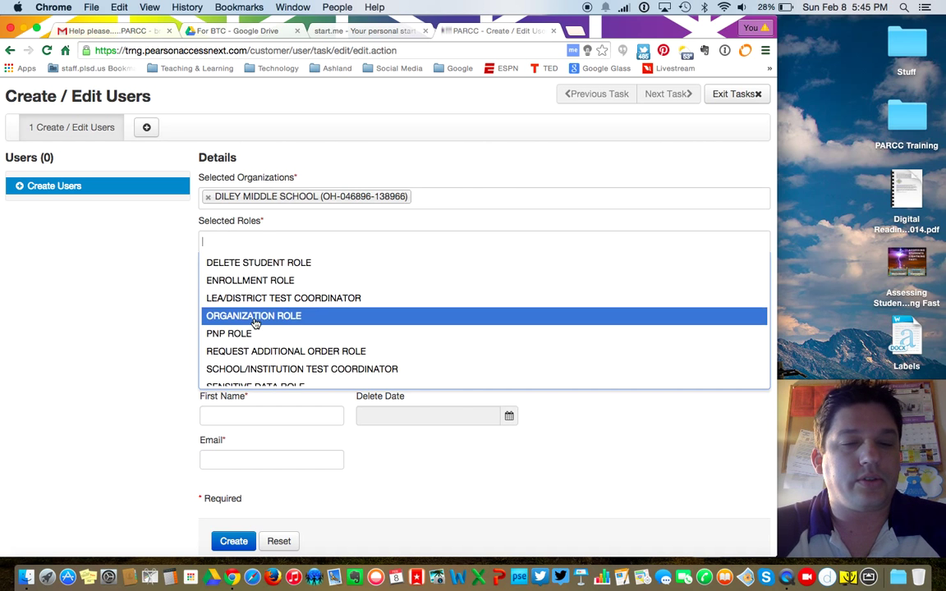
scroll(257, 312, down, 4)
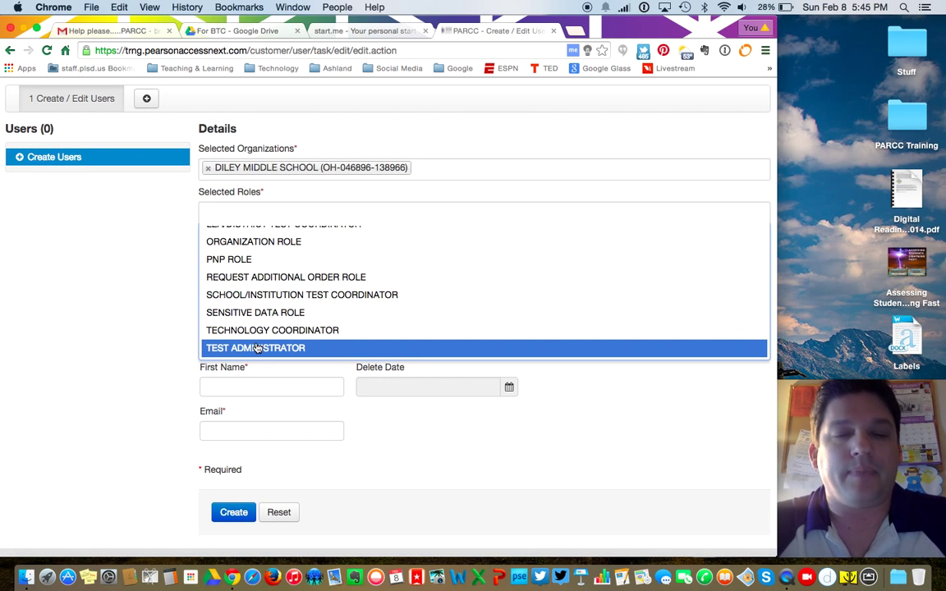
click(256, 348)
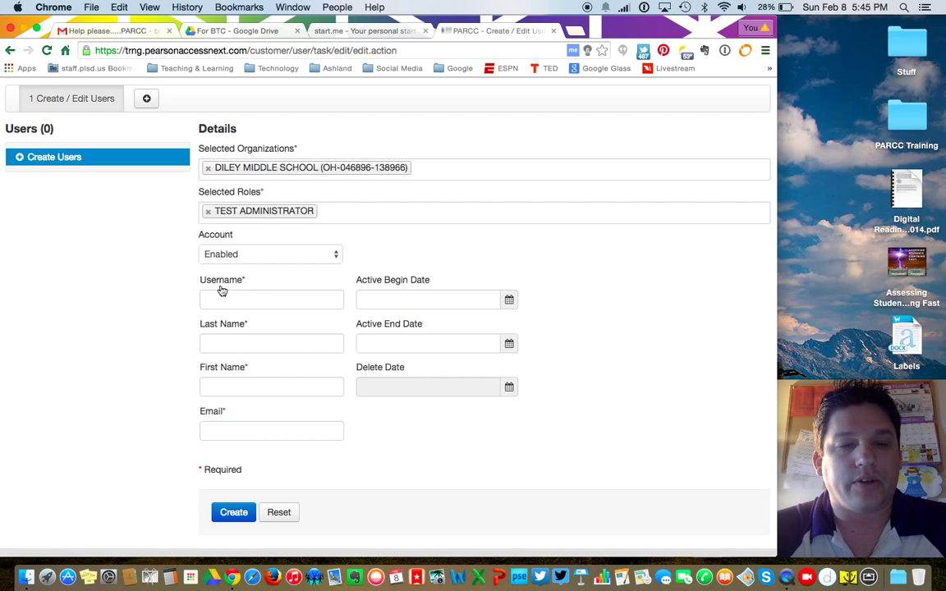
Step: Enter the new user's username and set the active begin date to 2015-02-08
click(247, 301)
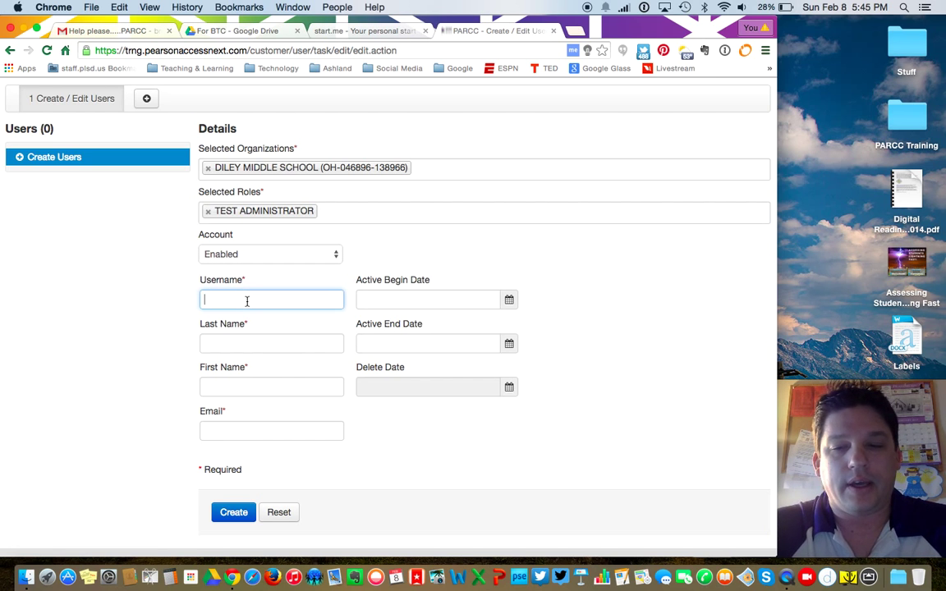
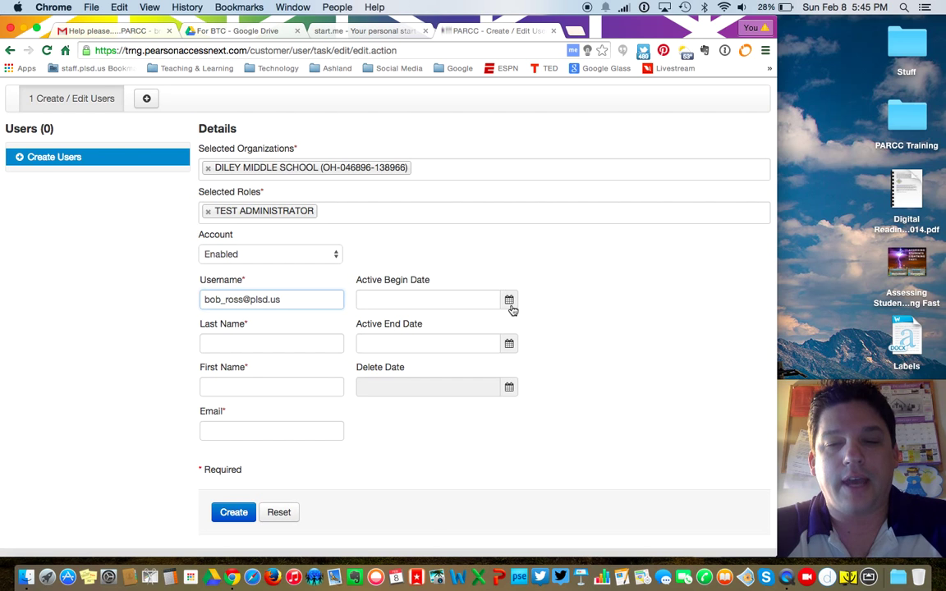
click(509, 302)
click(512, 396)
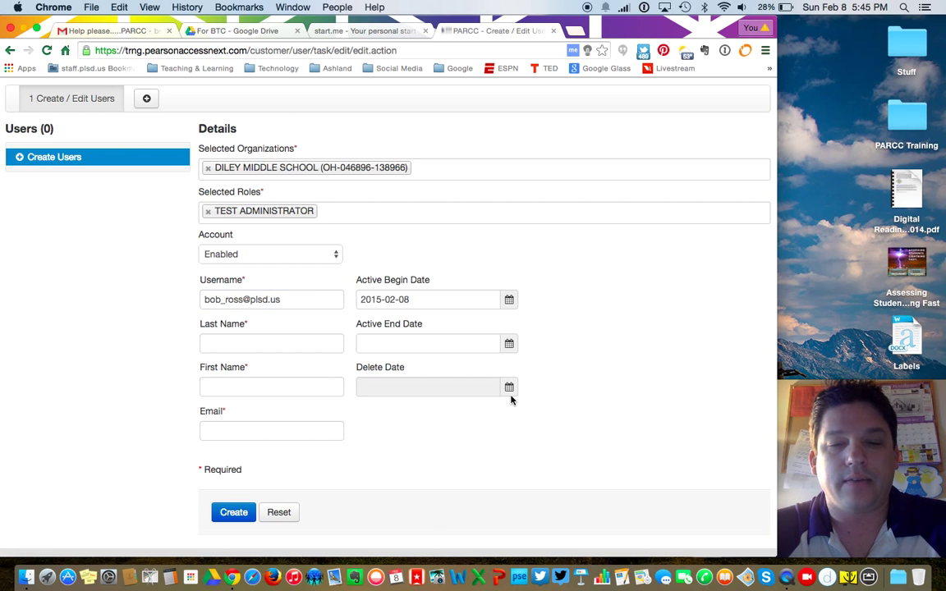
Step: Fill in the new user's last name, first name, and e-mail address
click(243, 343)
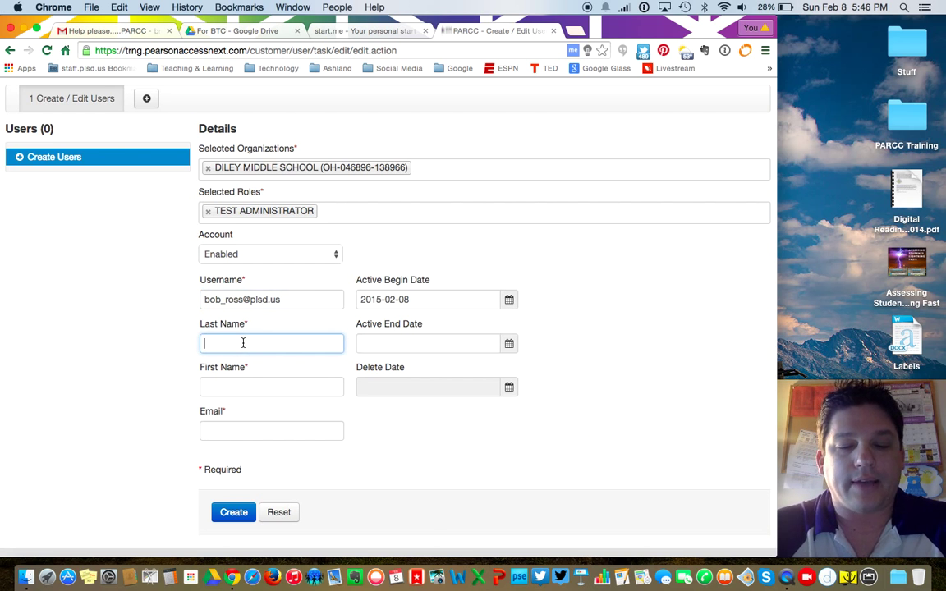
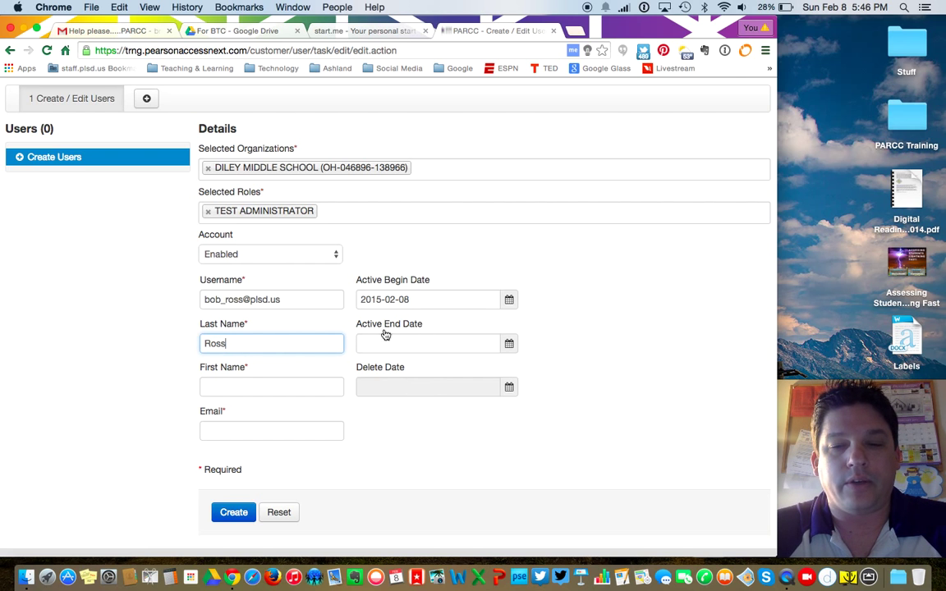
click(280, 385)
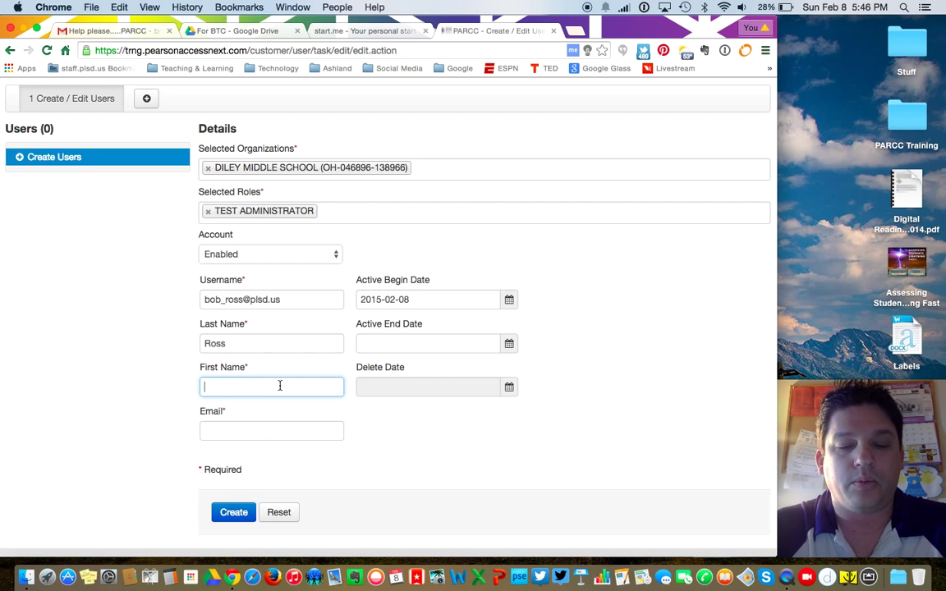
text(Bob)
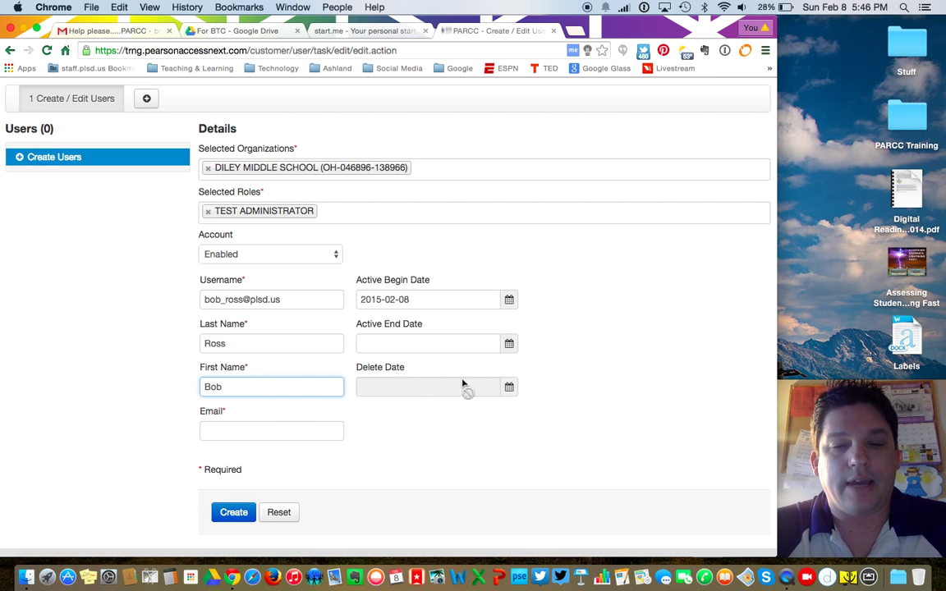
click(277, 436)
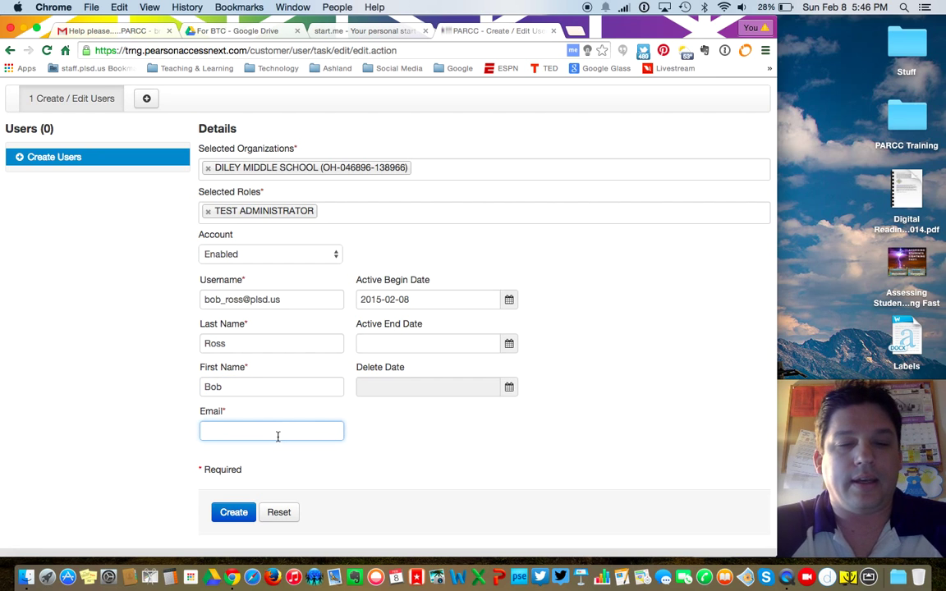
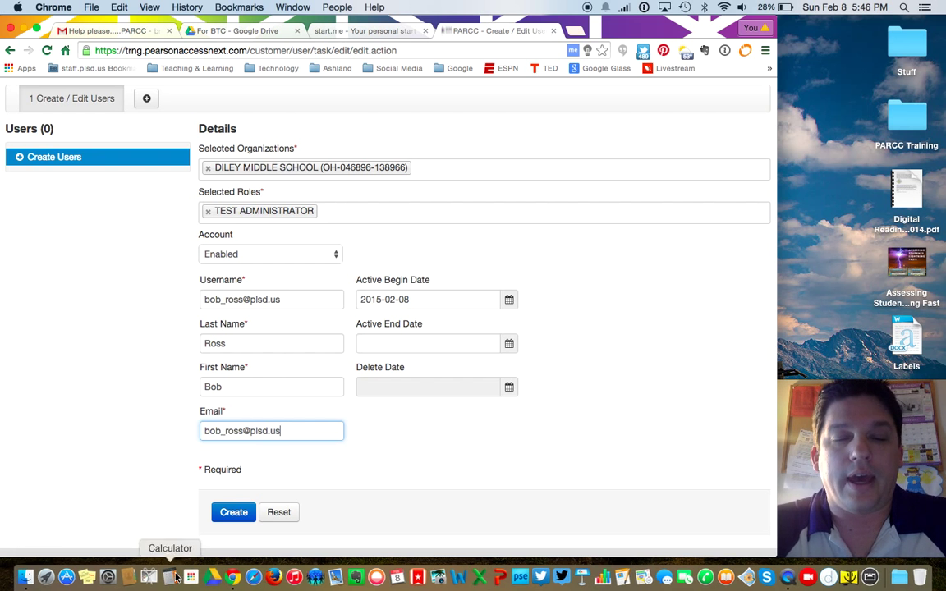
Step: Create the new test administrator account and review the confirmation
click(234, 512)
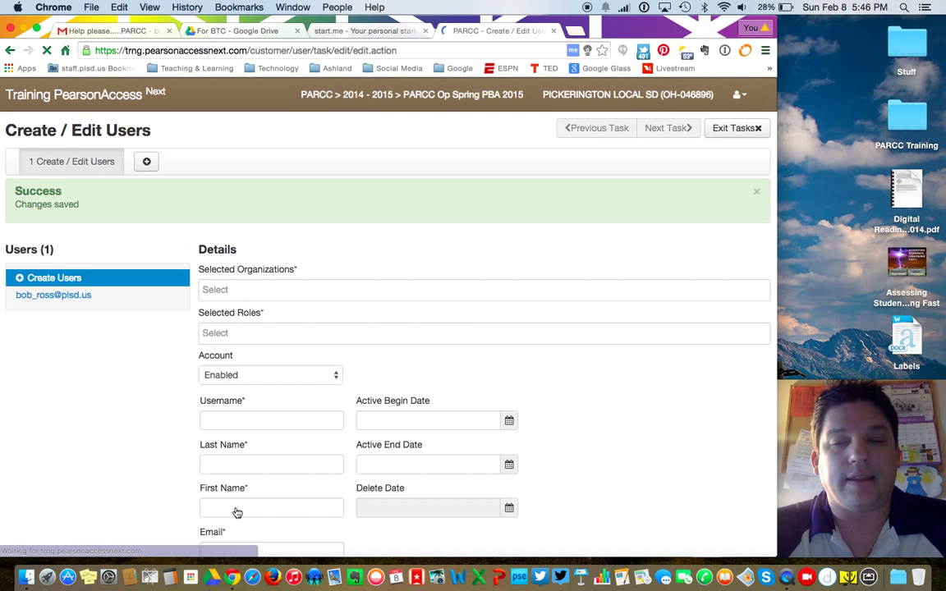
scroll(633, 436, down, 3)
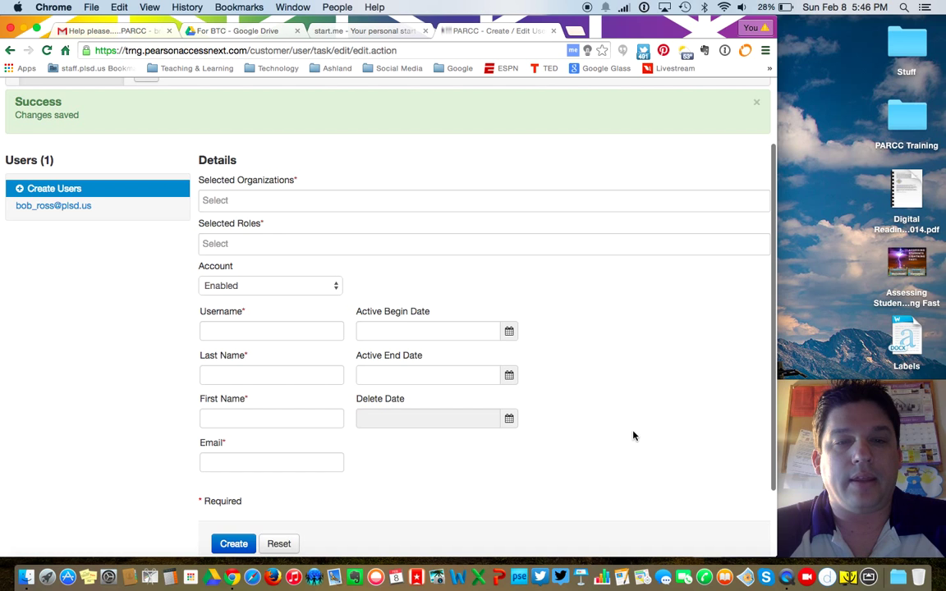
scroll(633, 436, down, 1)
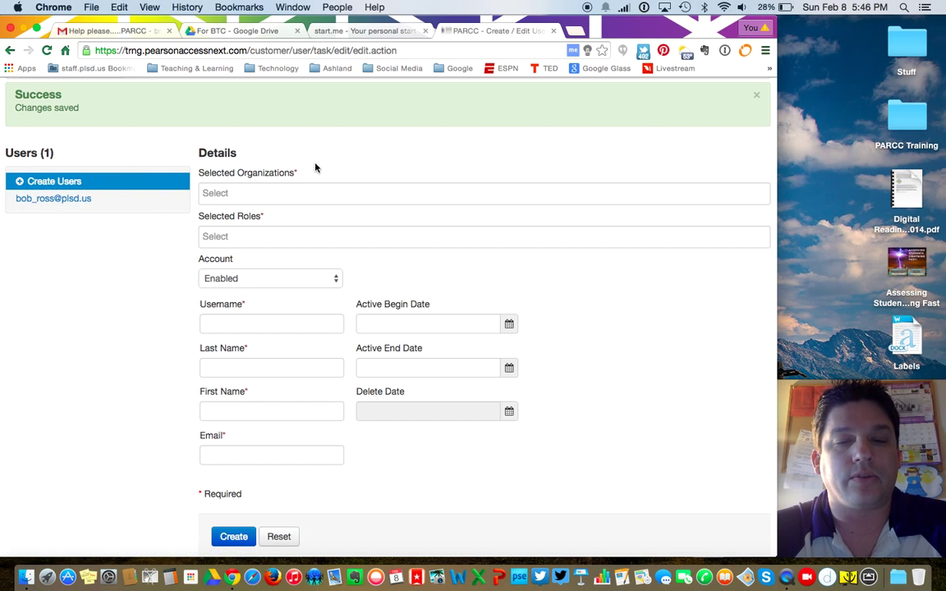
scroll(398, 429, down, 1)
scroll(398, 428, up, 3)
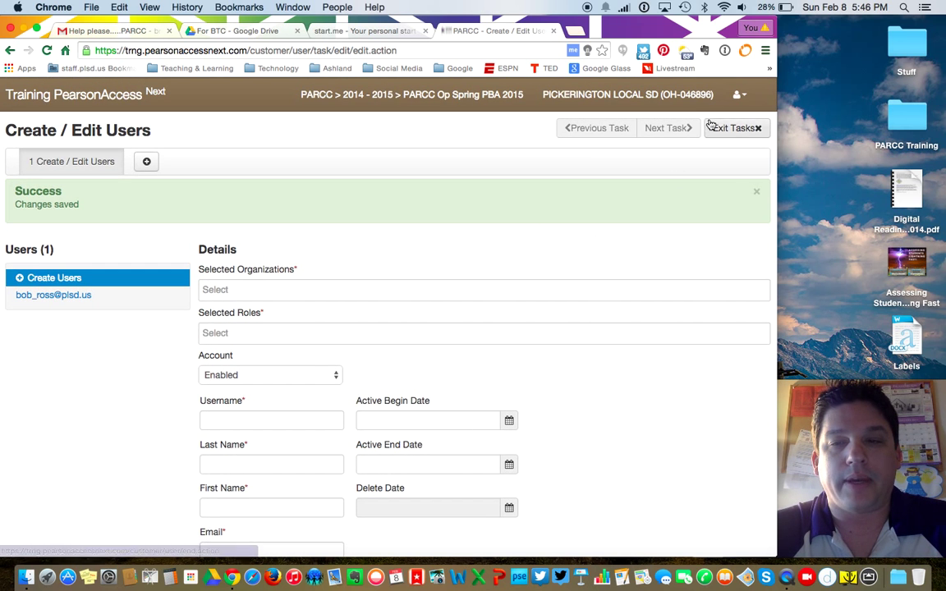
Step: Exit the user task and go to Setup > Students
click(753, 129)
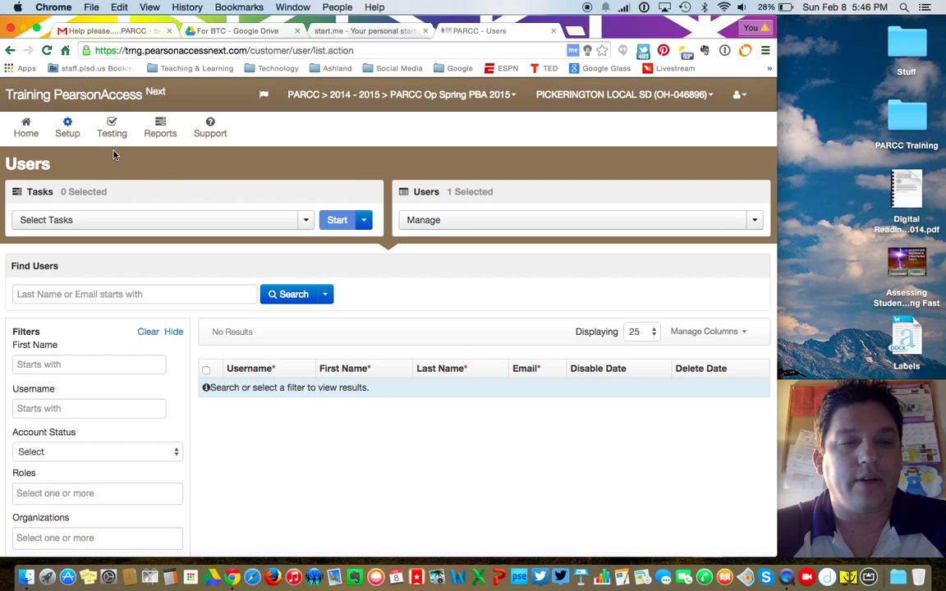
mouse_move(66, 131)
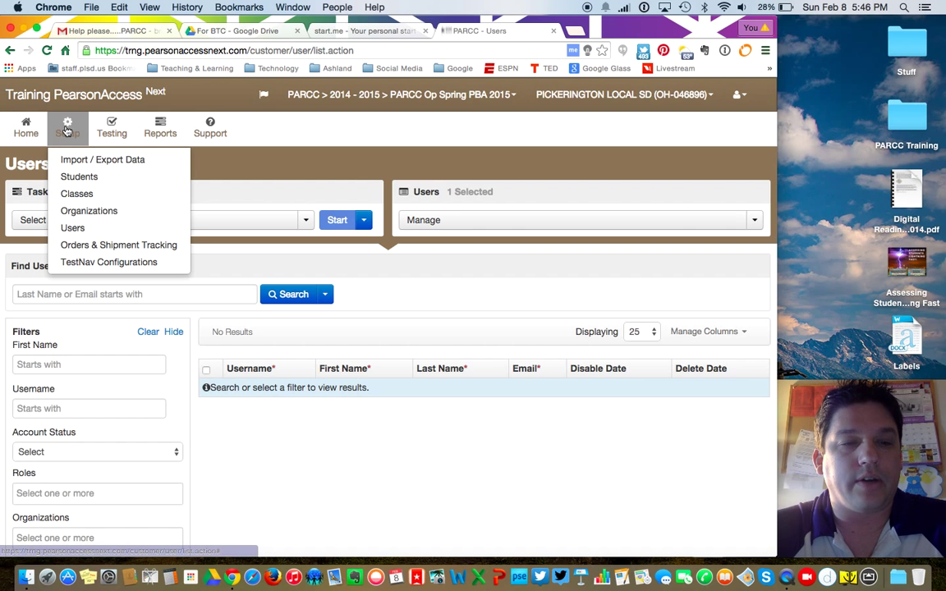
click(74, 176)
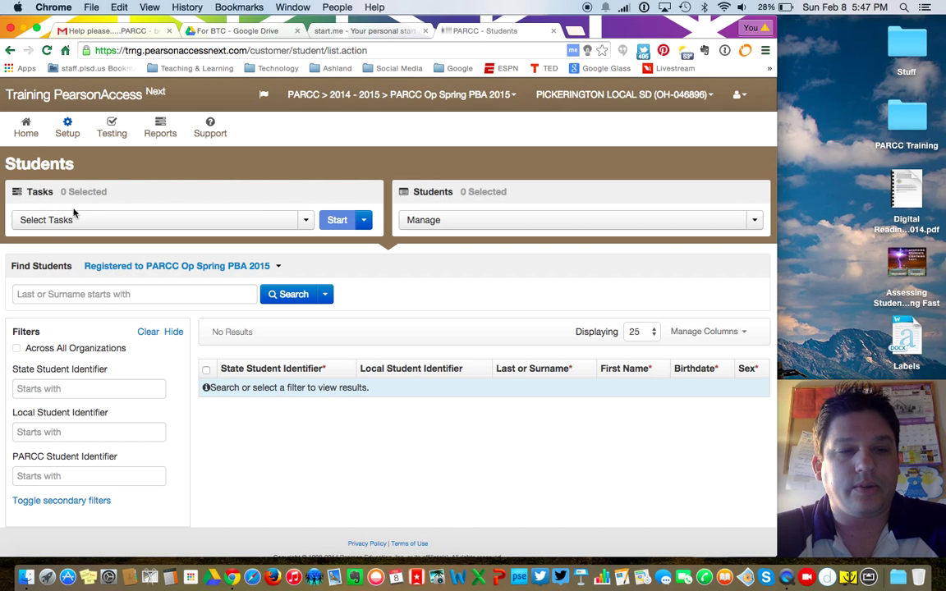
Step: Start the Generate Sample Students task from the Students task list
click(282, 221)
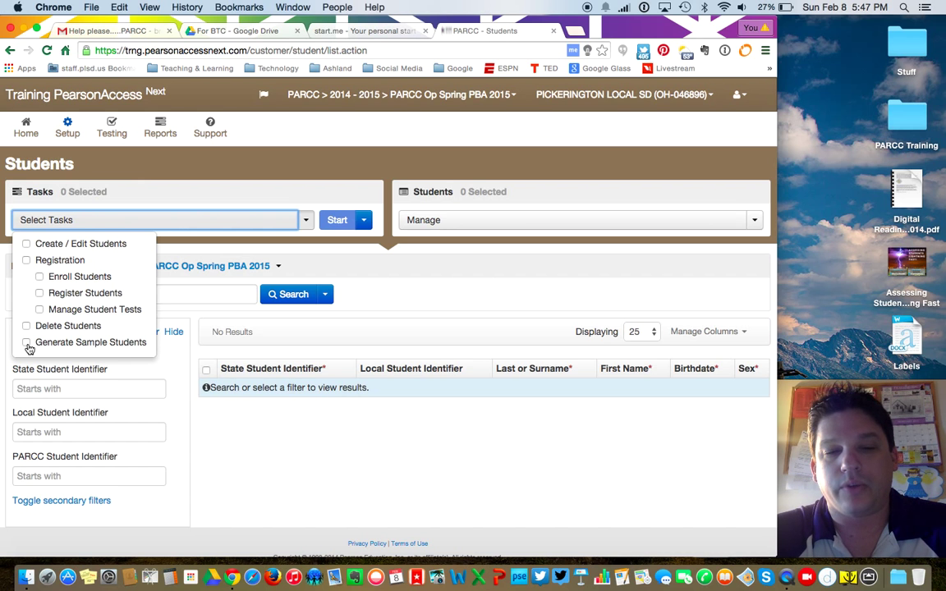
click(27, 343)
click(337, 224)
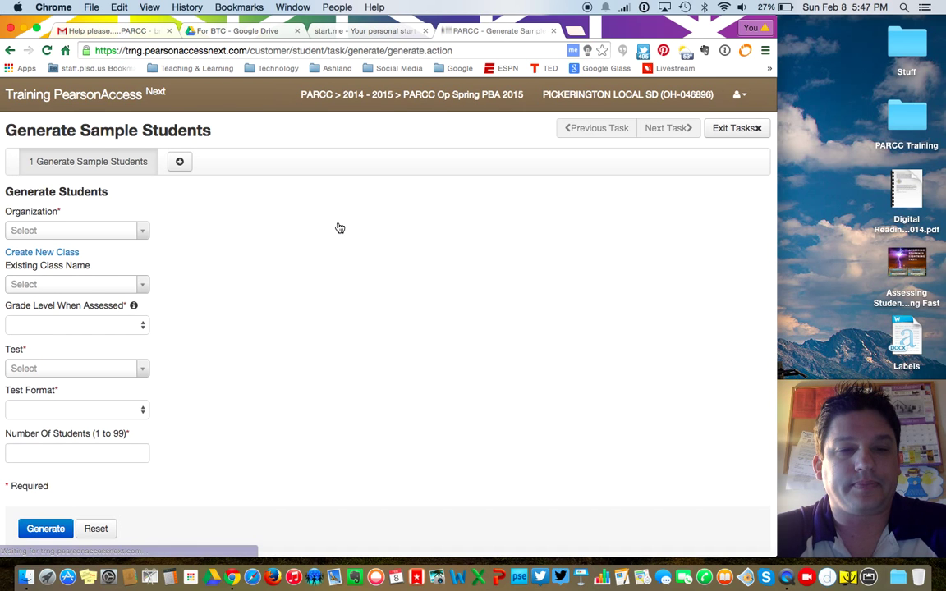
Step: Choose DILEY MIDDLE SCHOOL and create a new class named 'Diley MS - 1'
click(140, 230)
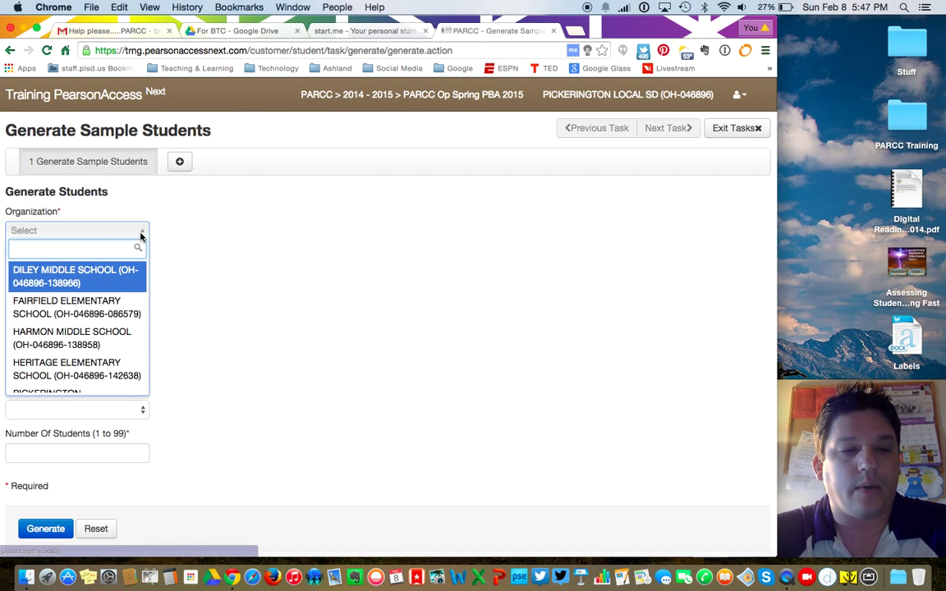
click(115, 282)
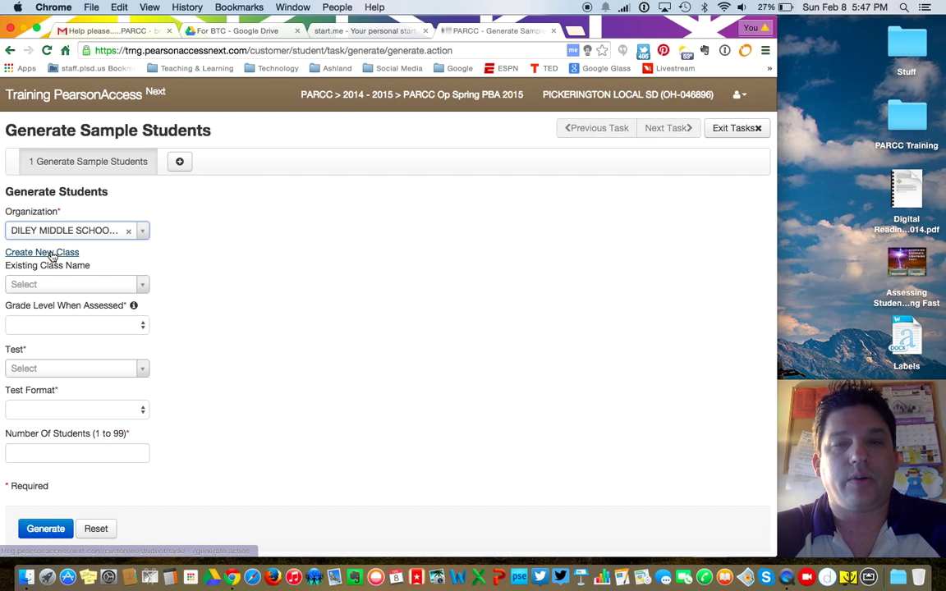
drag(544, 23, 549, 23)
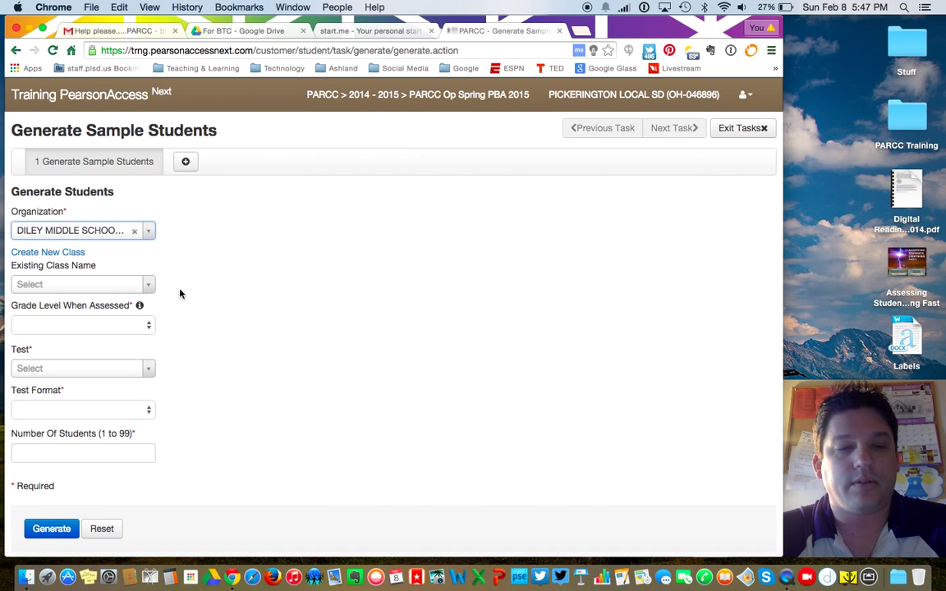
click(47, 253)
click(60, 288)
text(Diley MS - 1)
Step: Generate 5 Online Grade 5 Mathematics students in grade 05 - Fifth grade
click(108, 331)
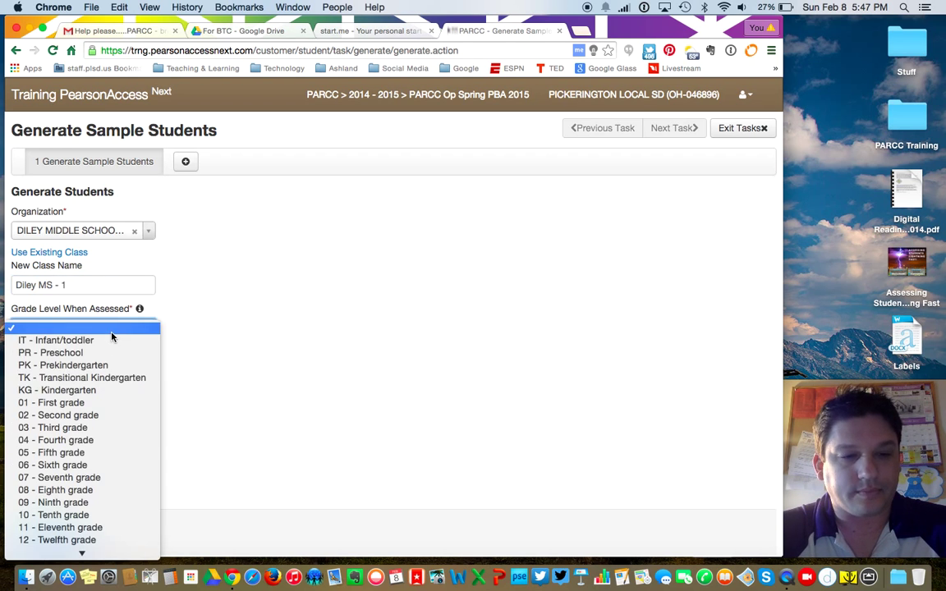
click(93, 453)
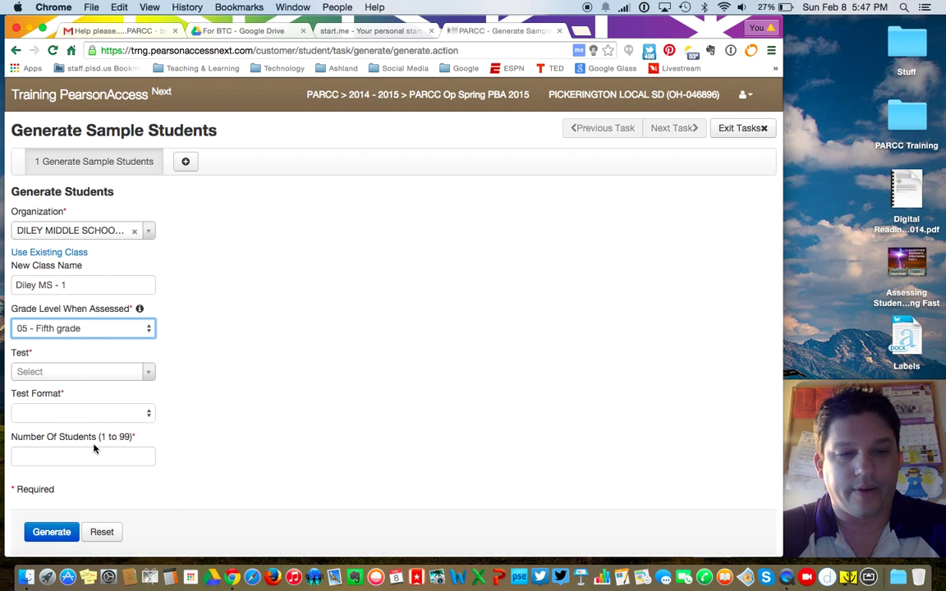
click(108, 375)
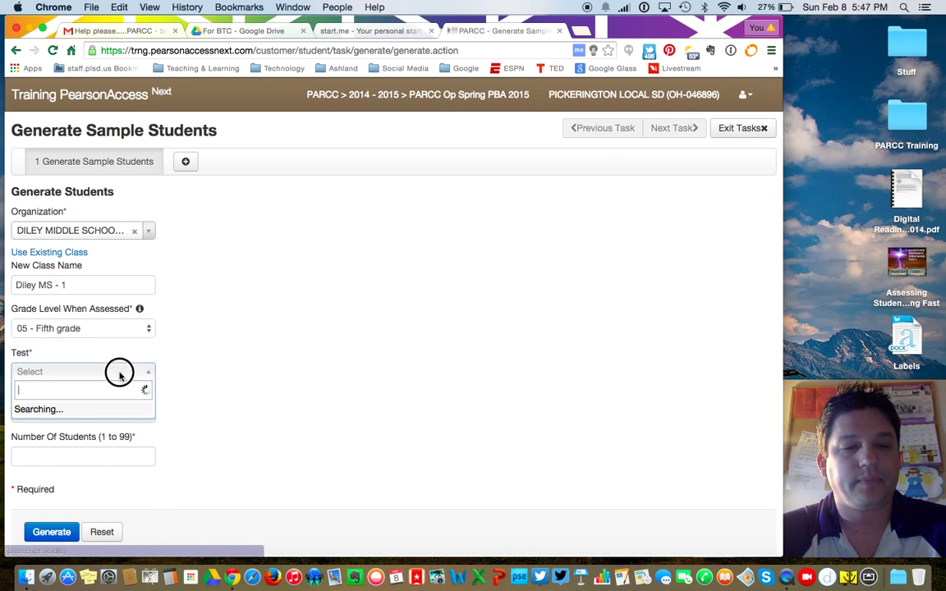
scroll(113, 447, down, 3)
scroll(113, 447, down, 2)
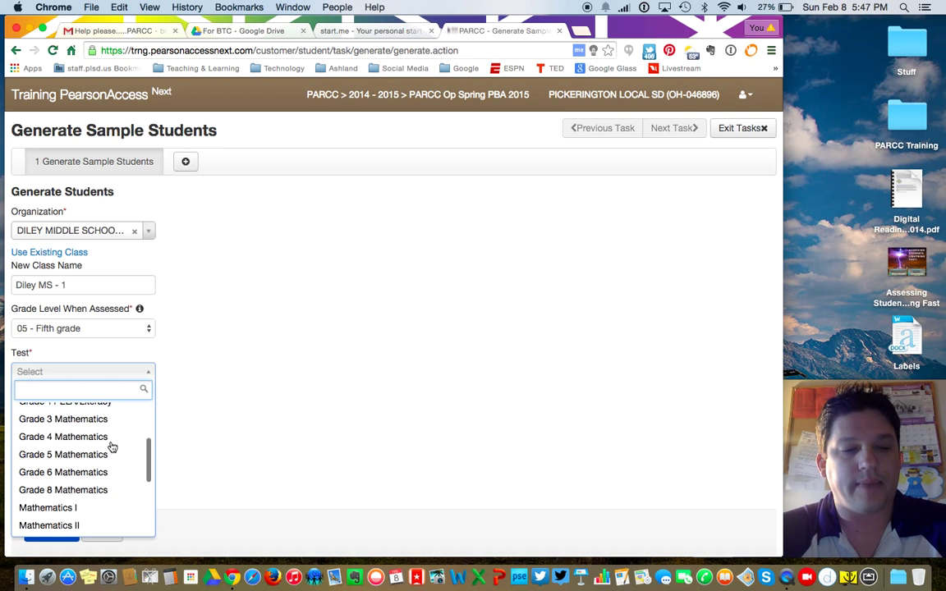
click(89, 456)
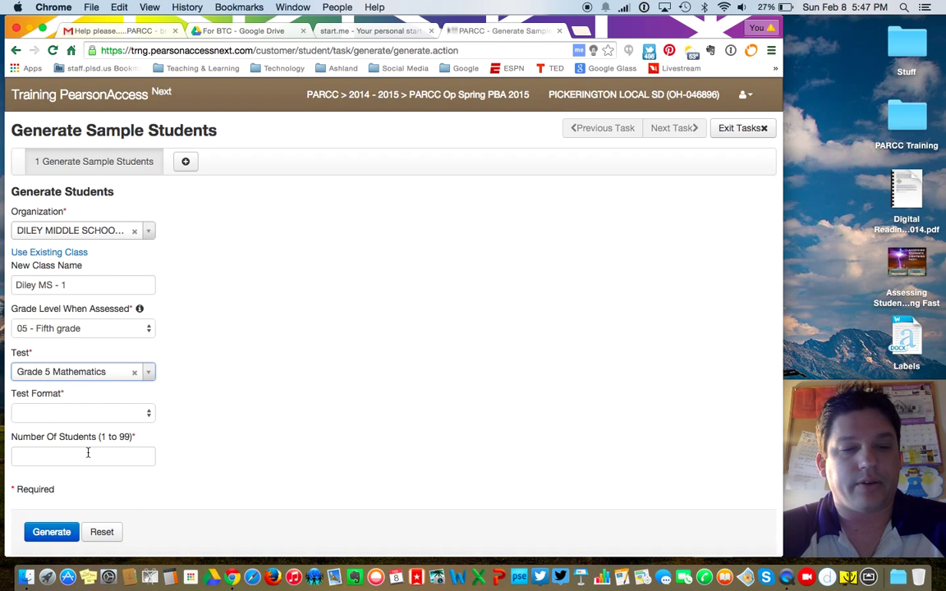
click(146, 414)
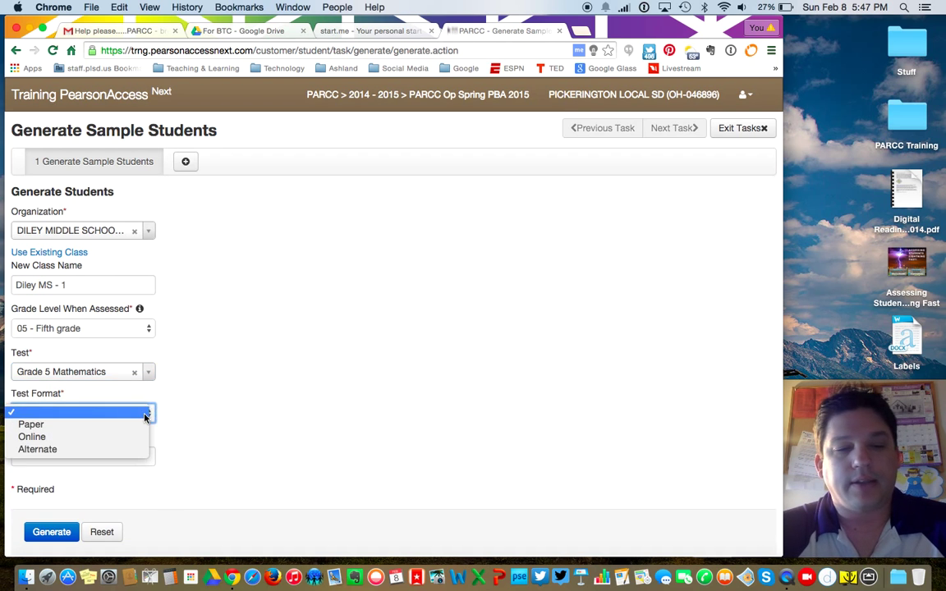
click(116, 438)
click(114, 462)
text(5)
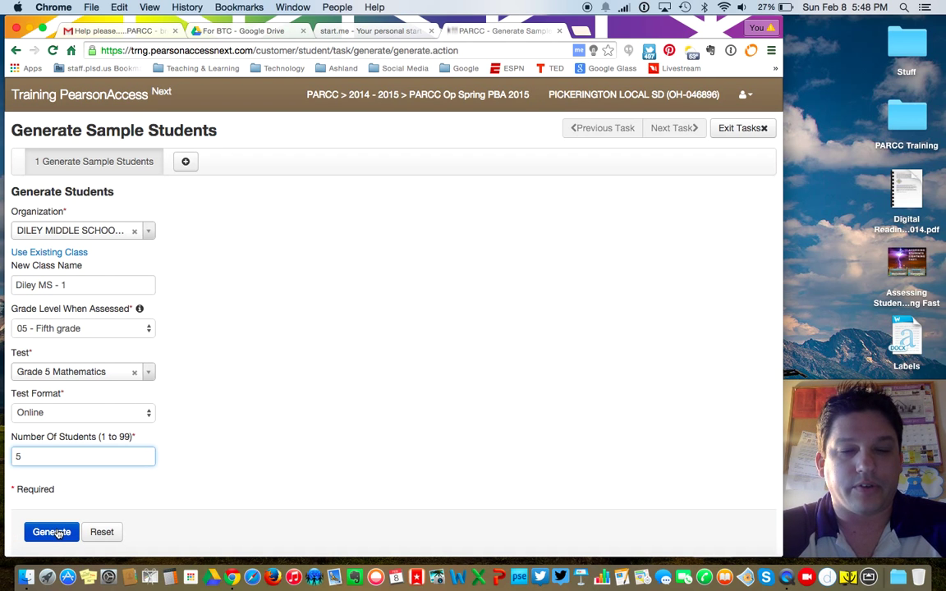
click(55, 533)
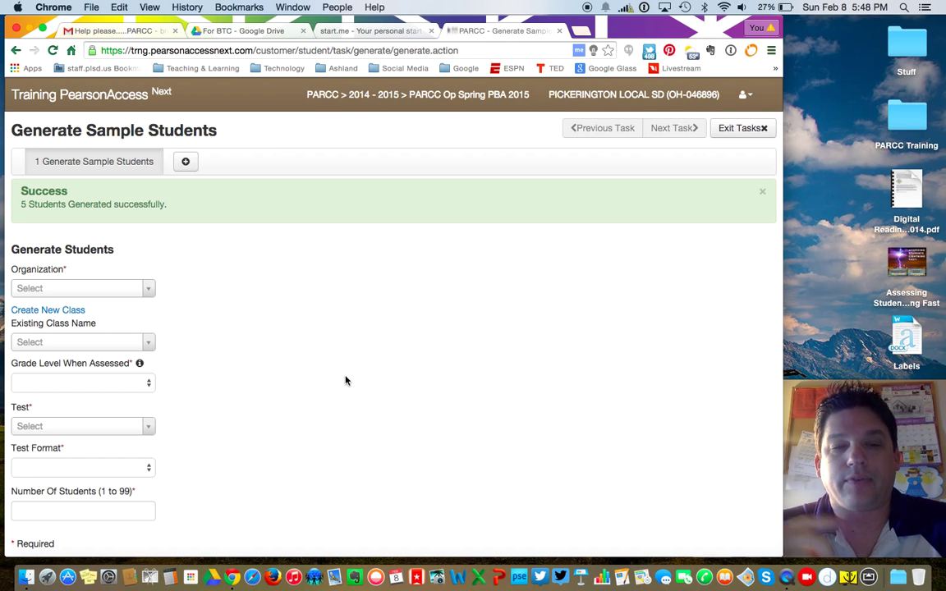
Step: Begin a second class named 'Diley MS - 2', then exit the sample-student task
click(49, 312)
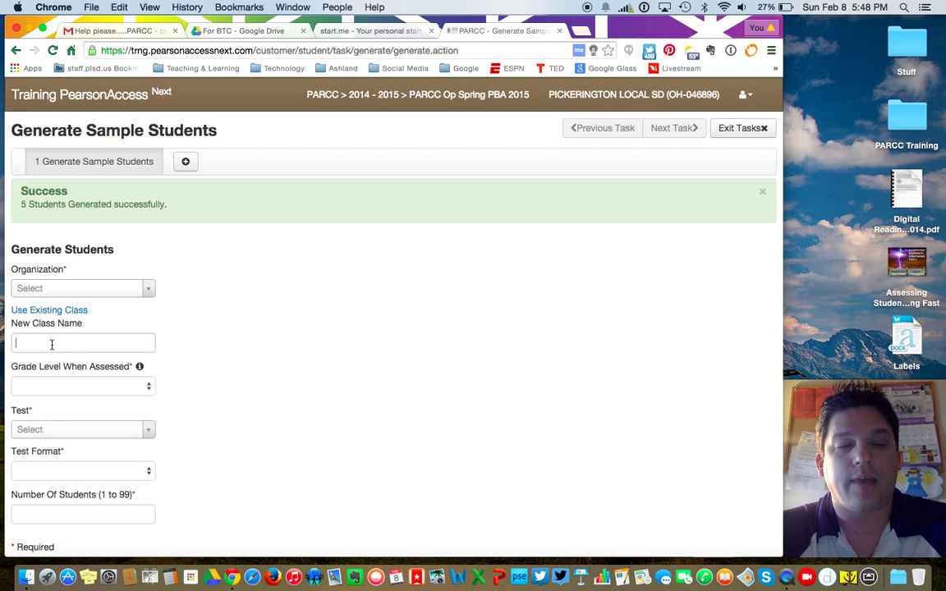
click(51, 343)
text(Diley MS - 2)
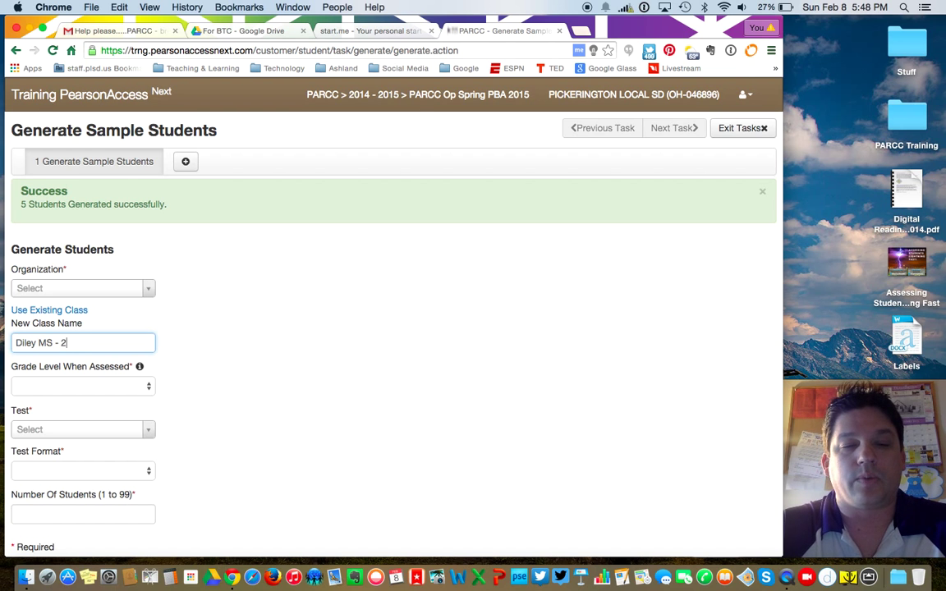
scroll(220, 363, down, 2)
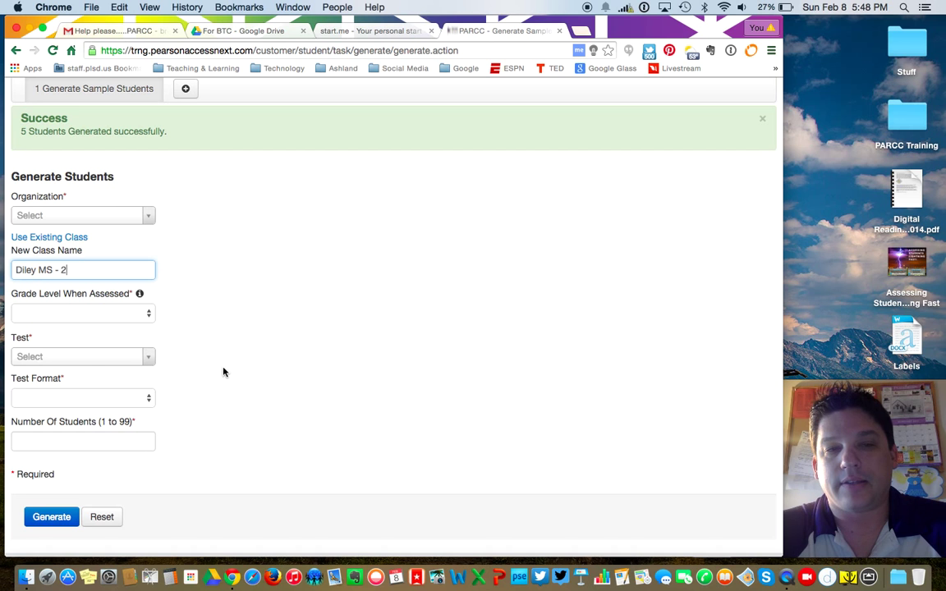
scroll(221, 370, up, 2)
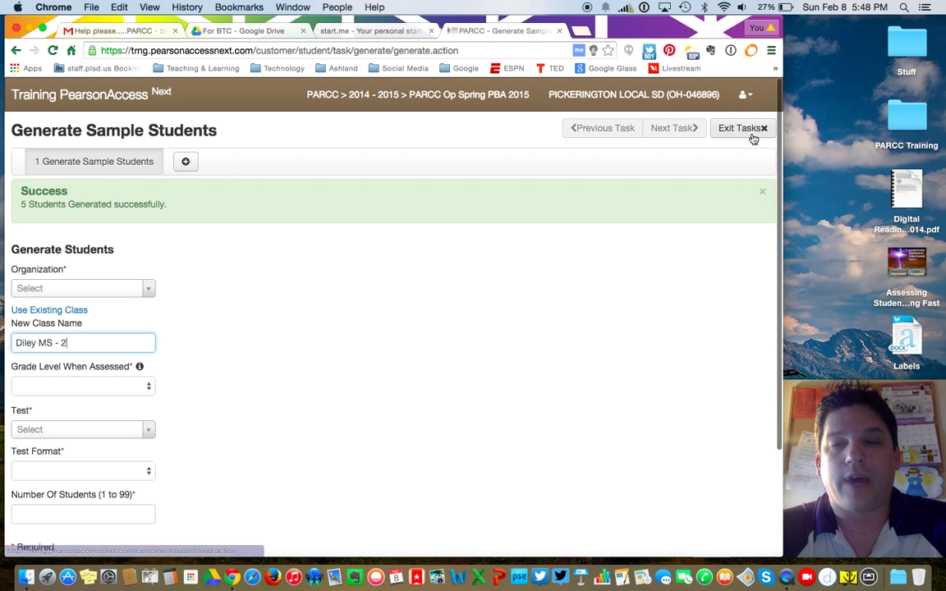
click(752, 131)
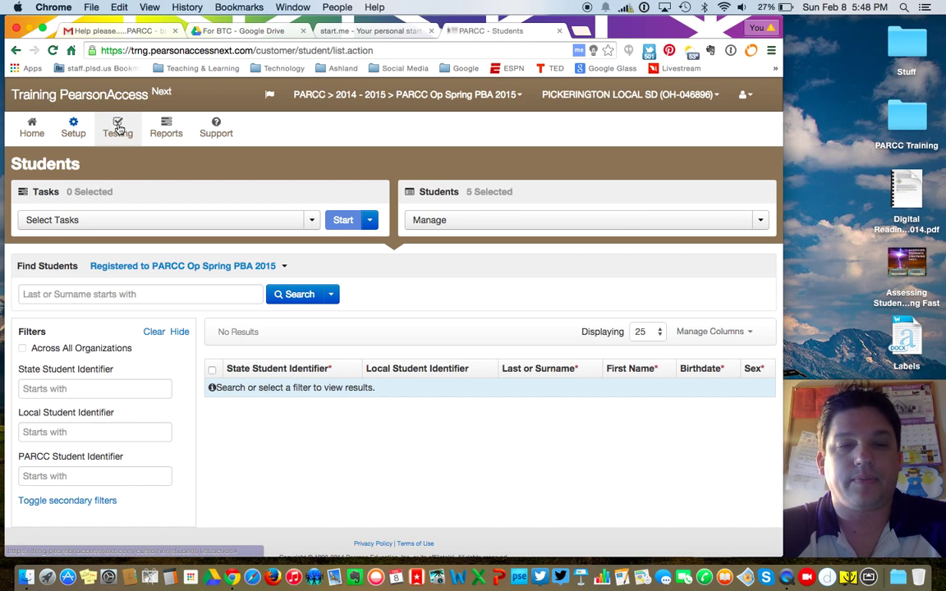
Step: Go to Testing > Sessions and start the Create / Edit Sessions task
click(119, 129)
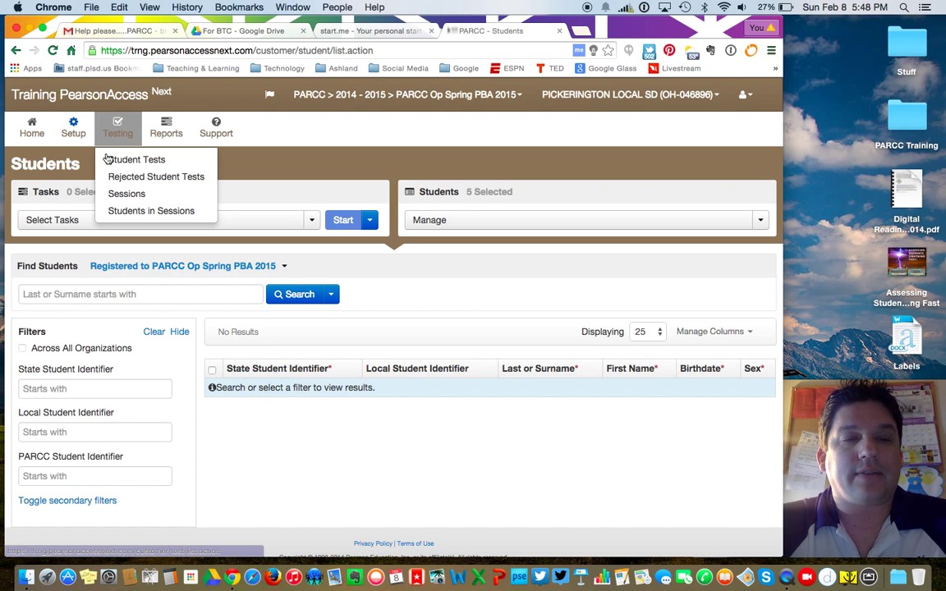
click(127, 194)
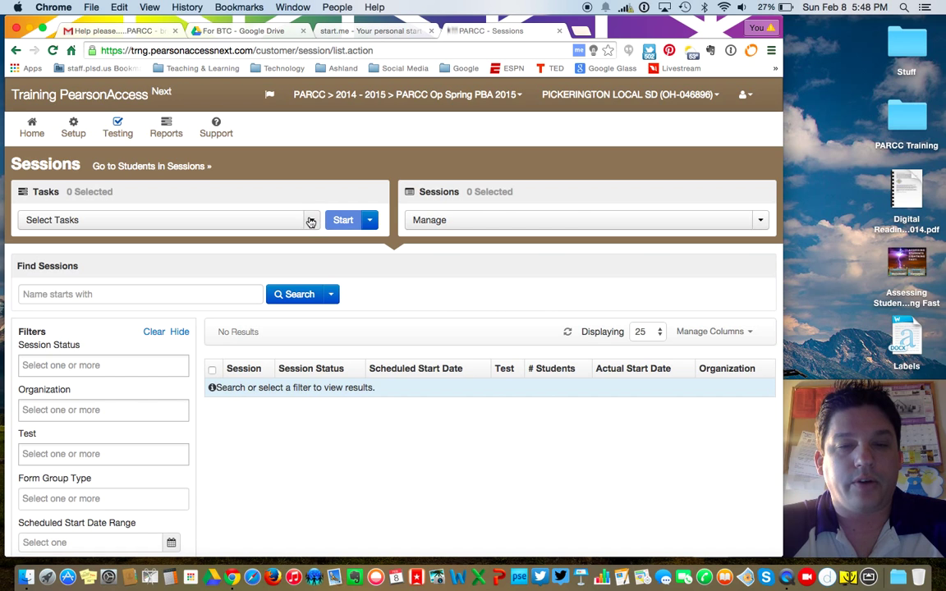
click(231, 229)
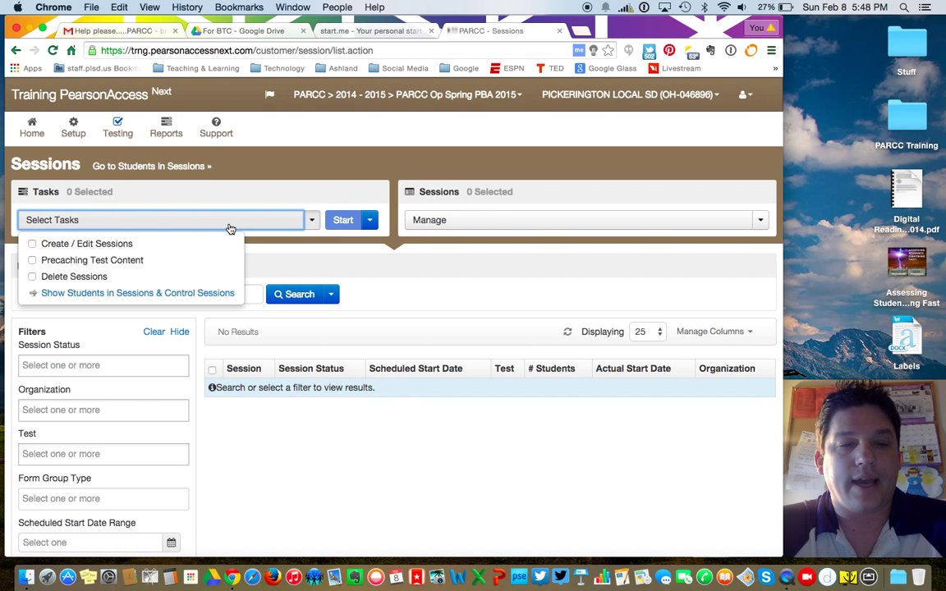
click(33, 245)
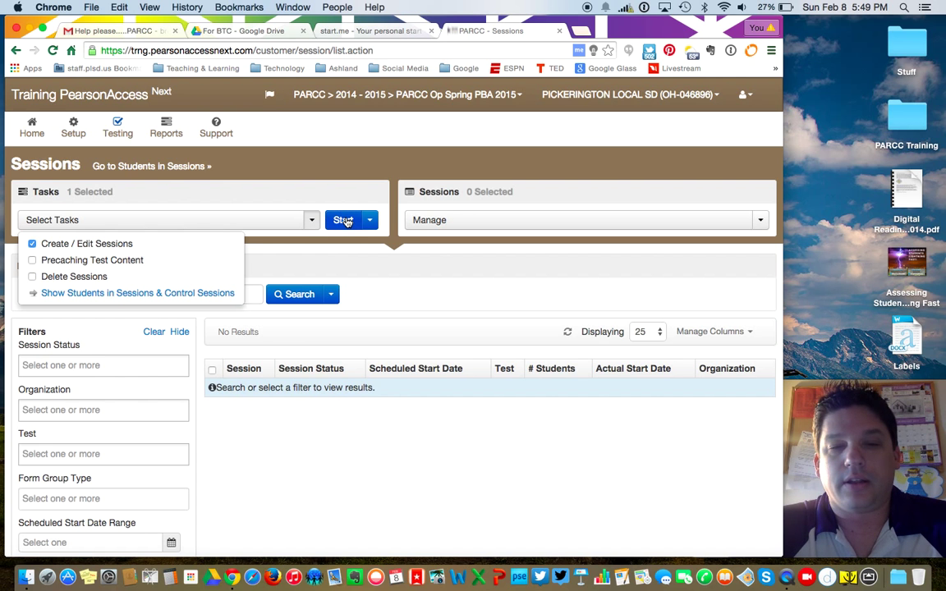
click(343, 220)
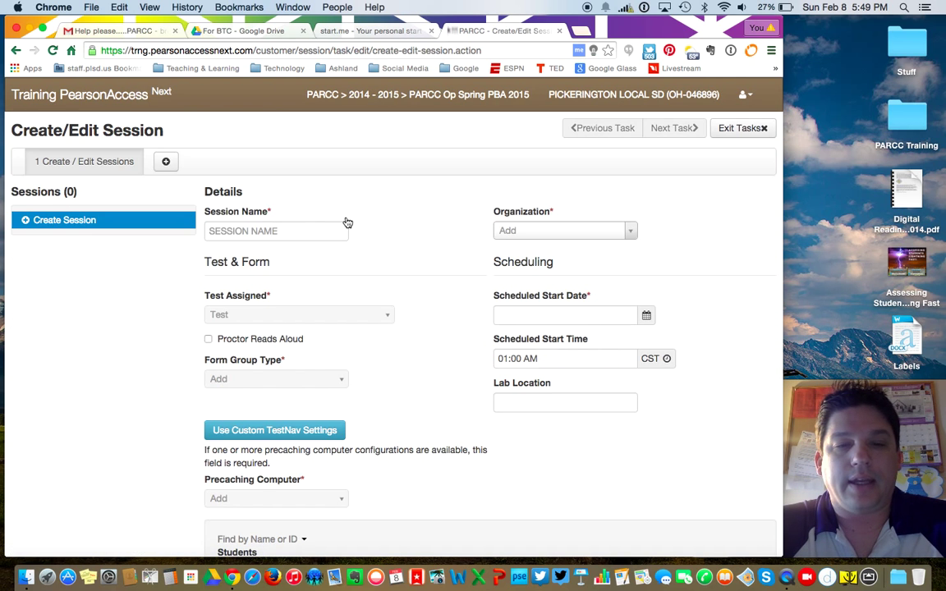
Step: Name the session 'ROSS - MATH' and set the organization to Diley Middle School
scroll(413, 220, down, 2)
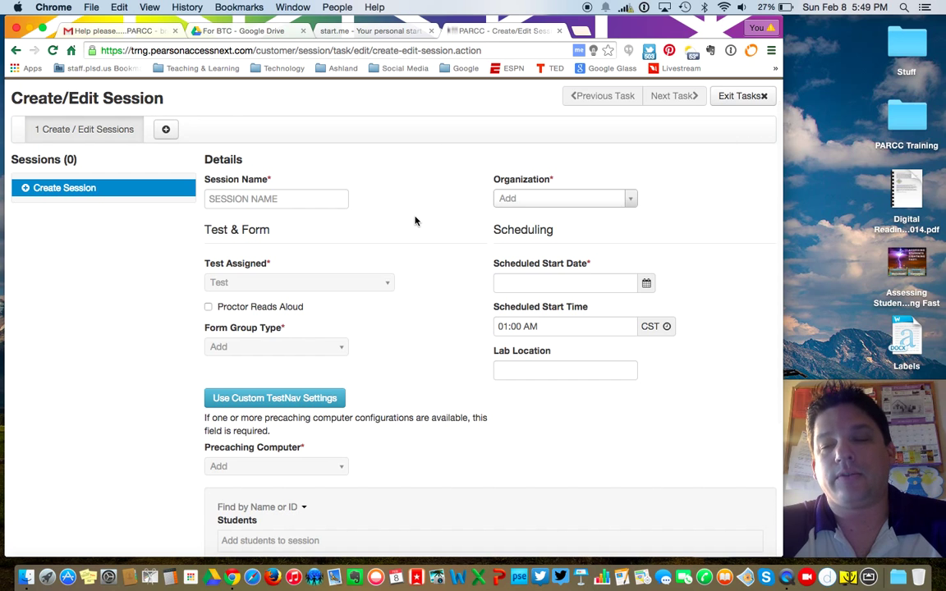
click(250, 195)
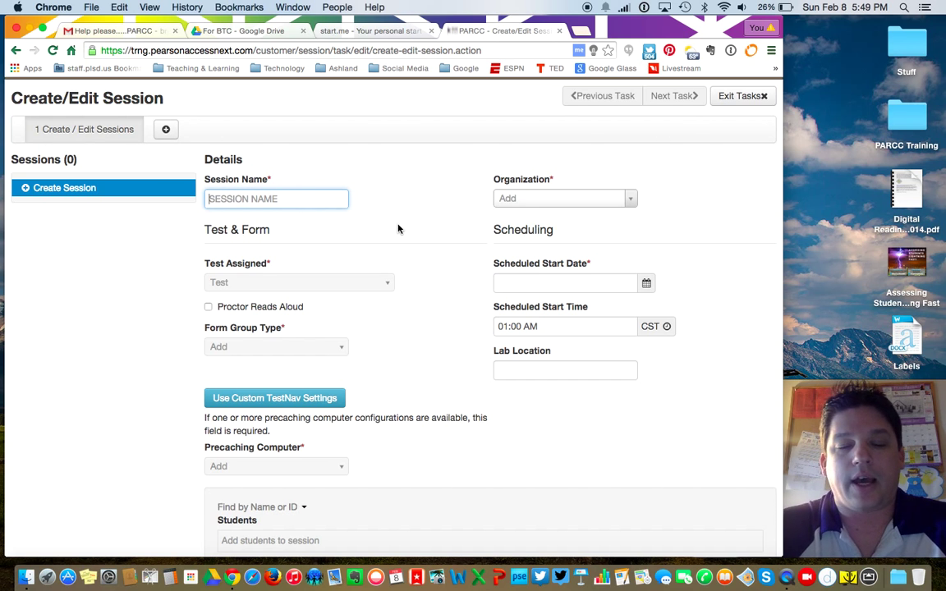
text(ROSS)
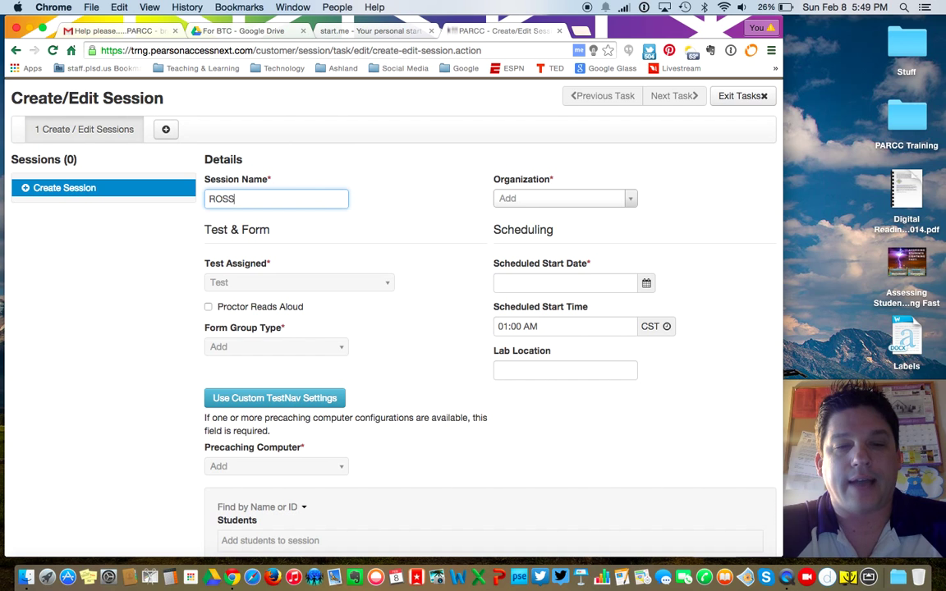
text( - MATH)
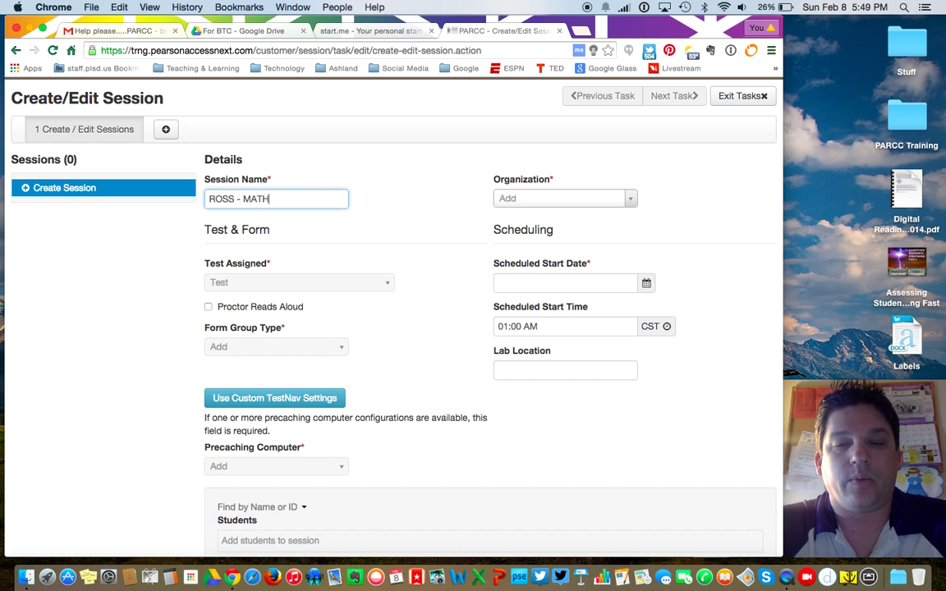
click(630, 199)
click(564, 243)
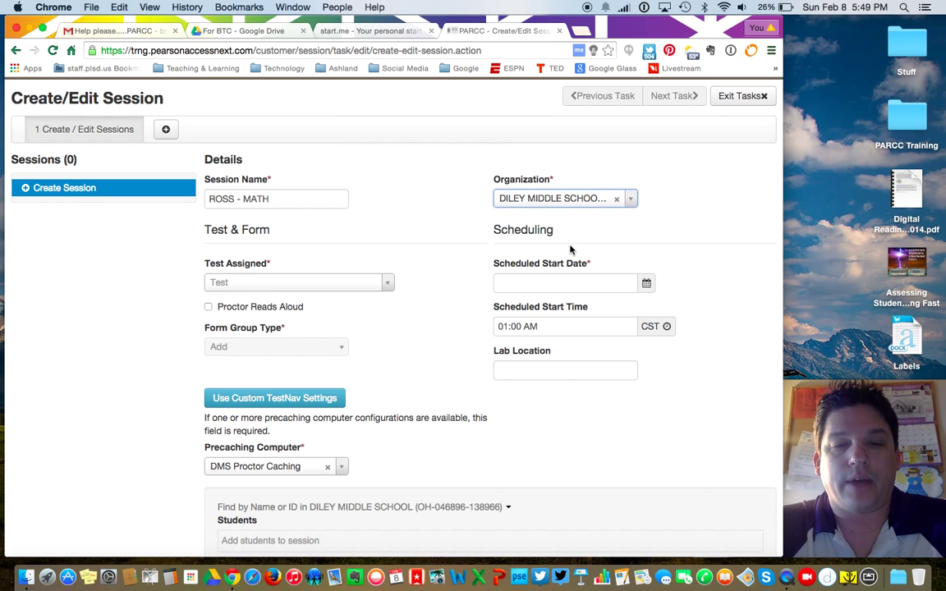
Step: Assign Grade 5 Mathematics as the session's test, correcting an ELA/Literacy pick
click(387, 284)
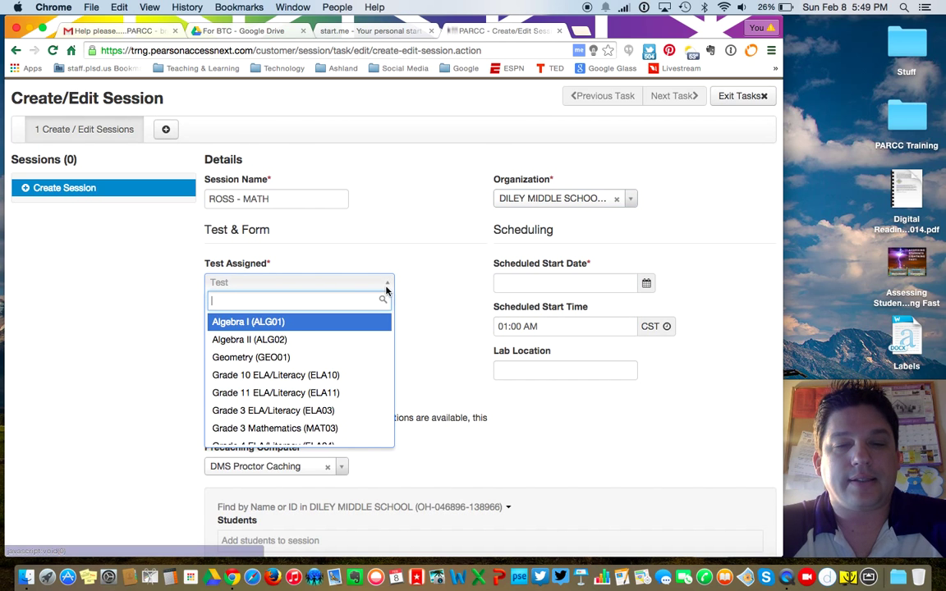
scroll(323, 358, down, 1)
scroll(322, 358, down, 5)
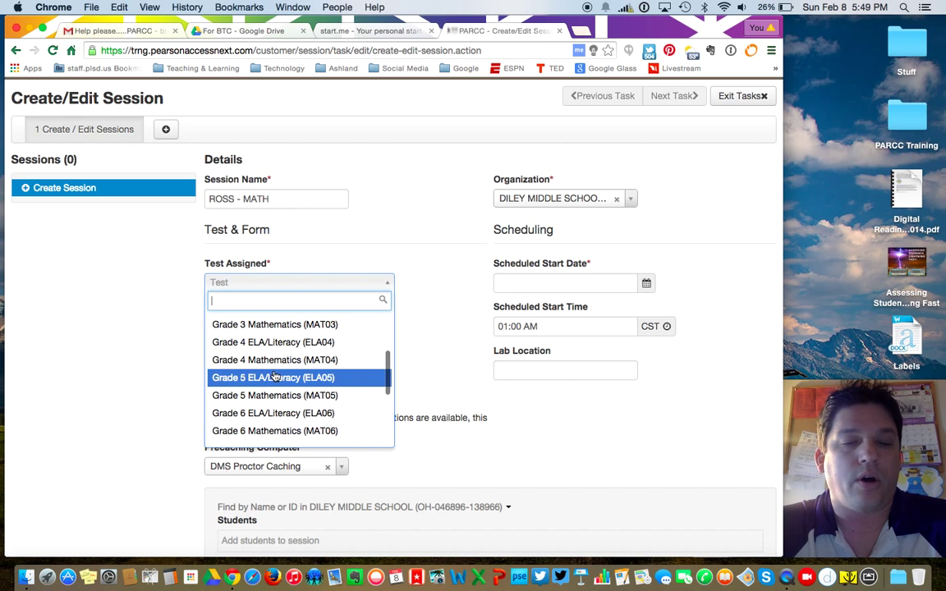
click(272, 377)
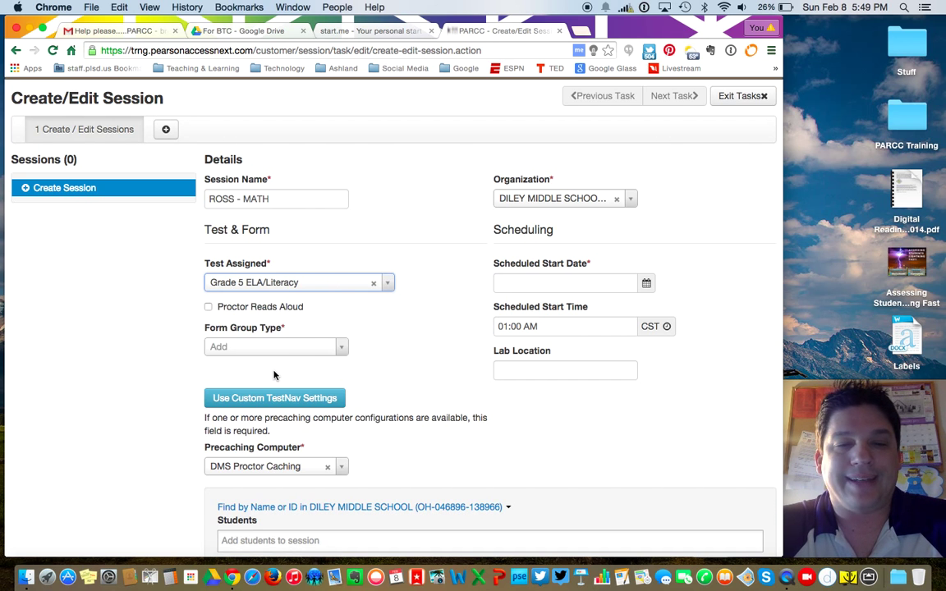
click(330, 288)
scroll(284, 419, down, 1)
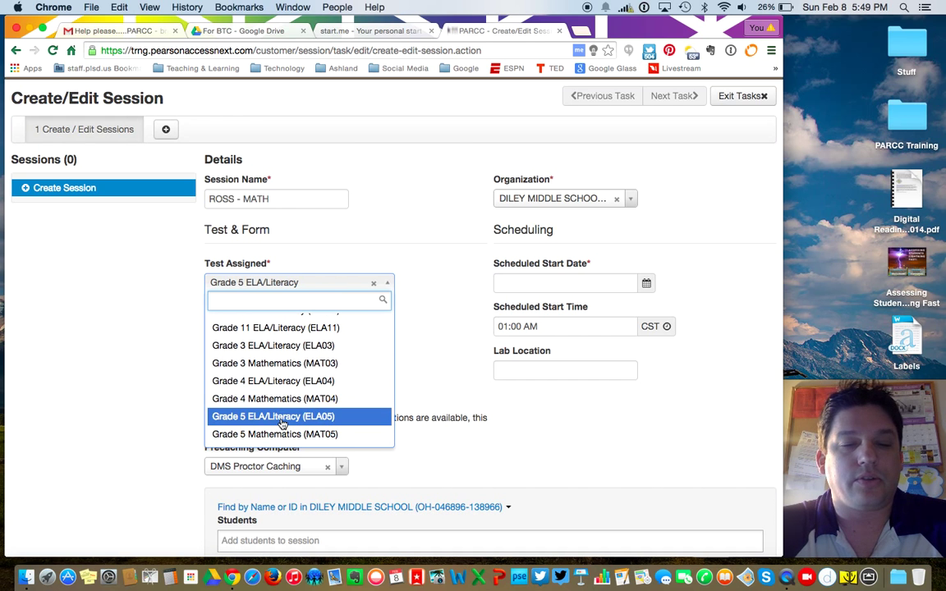
click(282, 435)
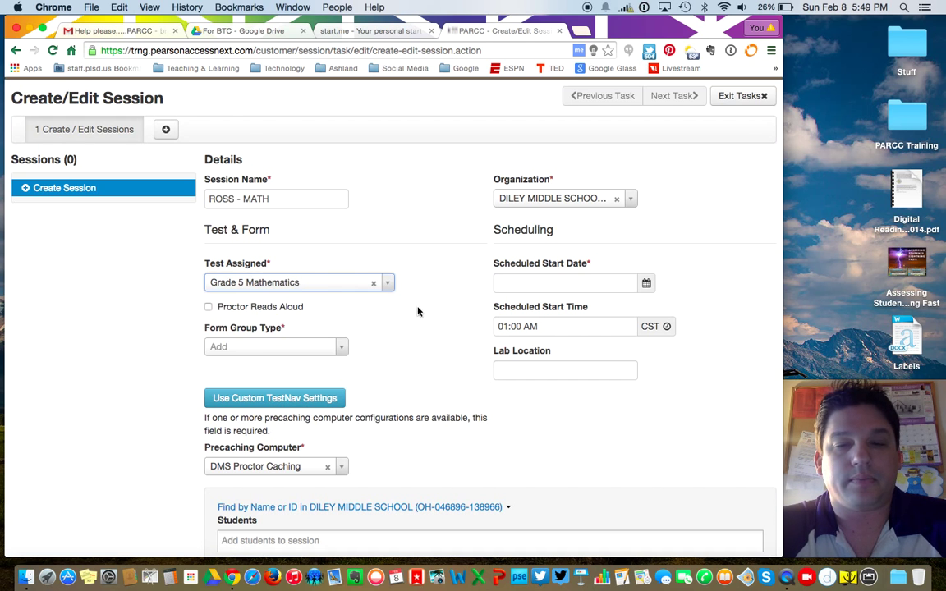
Step: Set the start date to February 8, 2015 and the form group type to Main
click(636, 285)
click(646, 284)
click(499, 383)
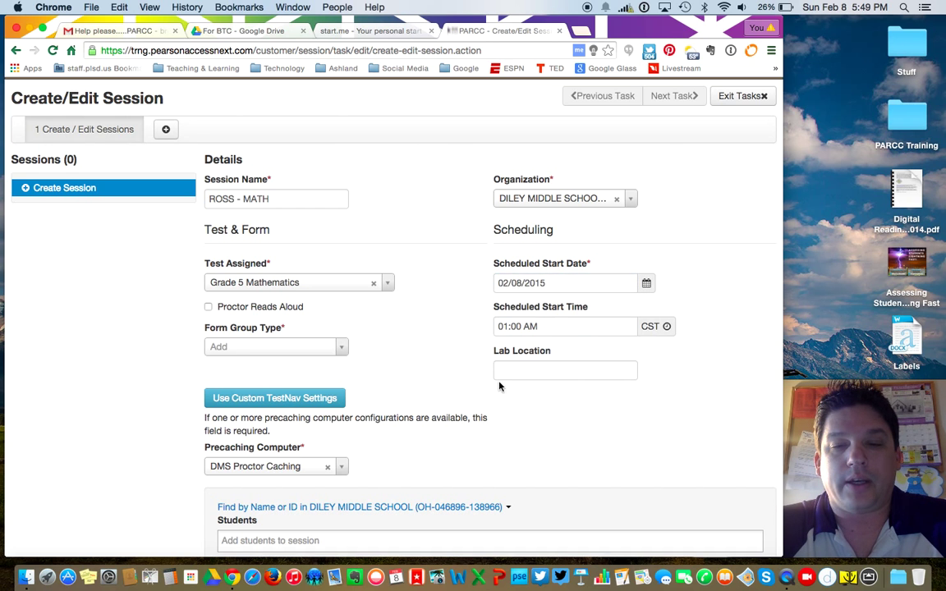
scroll(434, 293, down, 2)
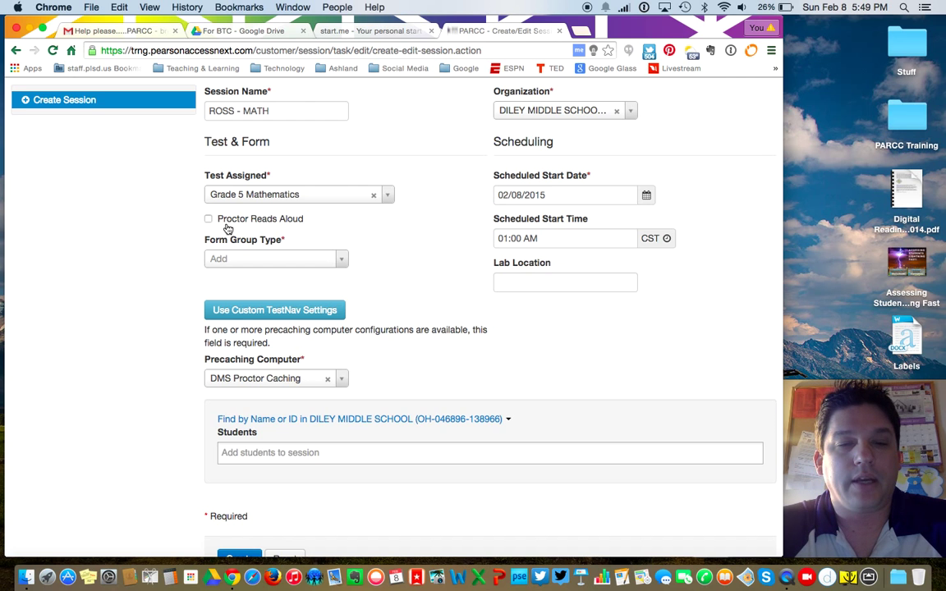
click(340, 260)
click(258, 300)
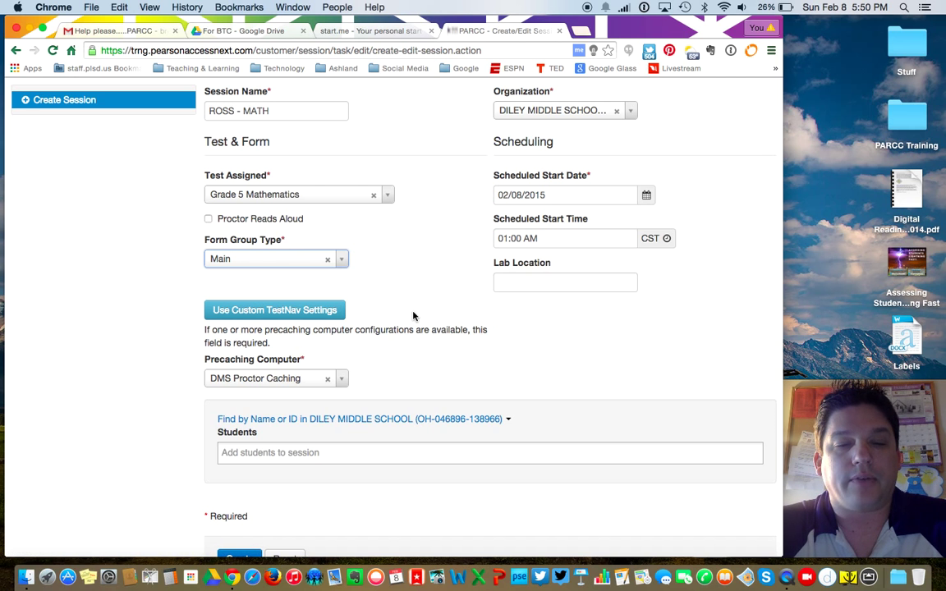
scroll(412, 317, down, 3)
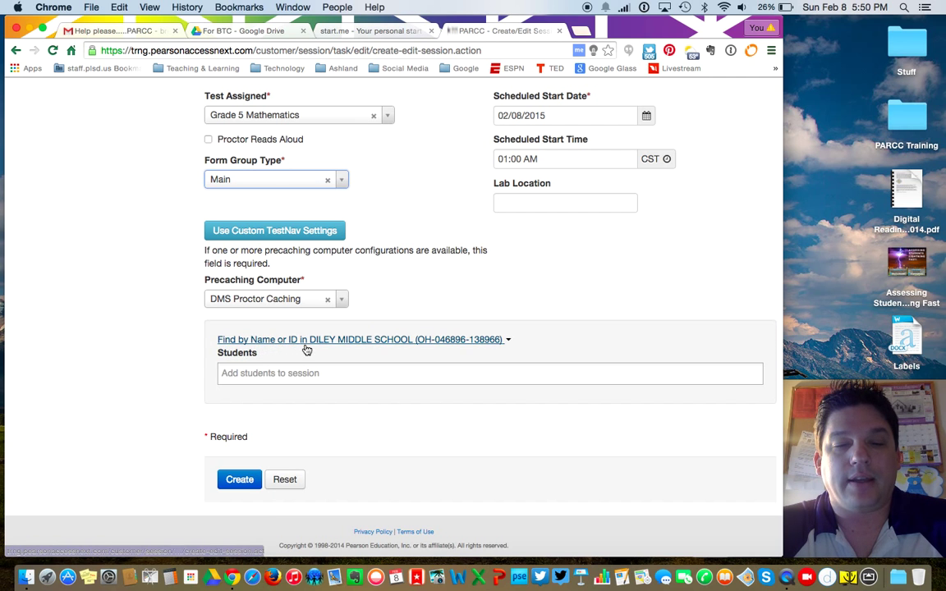
Step: Find students by class, add class Diley MS - 1, and create the session
click(499, 341)
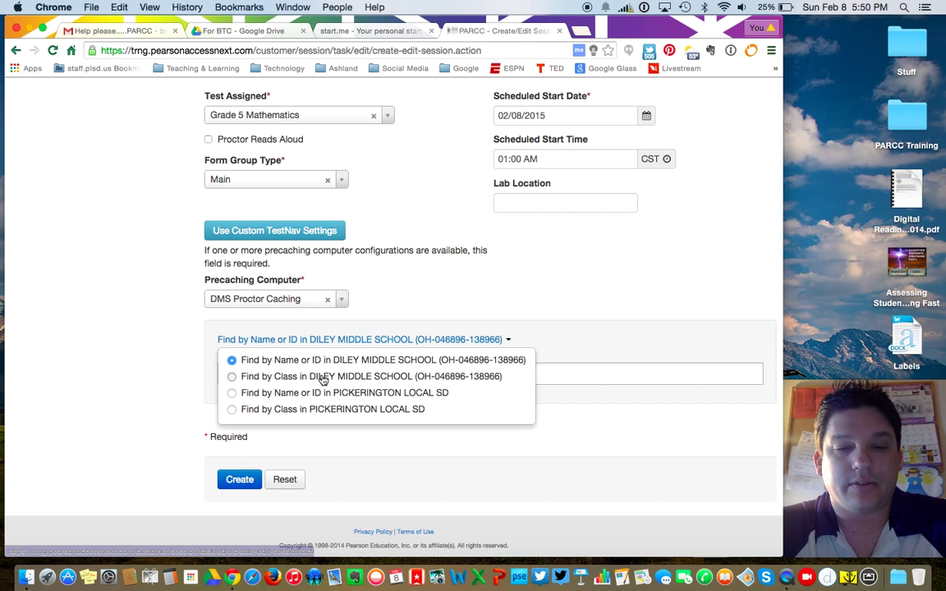
click(323, 377)
click(321, 363)
text(ro)
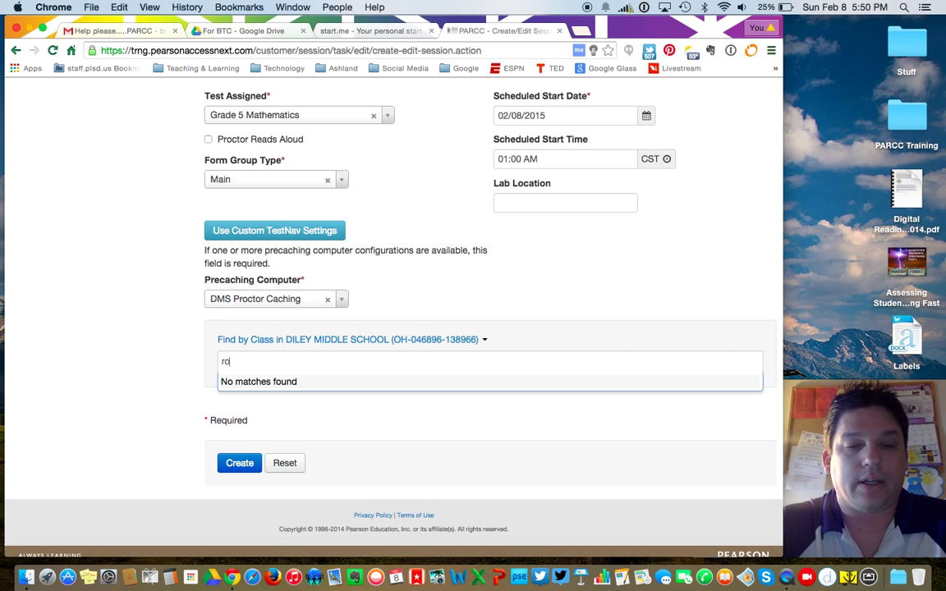
key(BackSpace)
key(BackSpace)
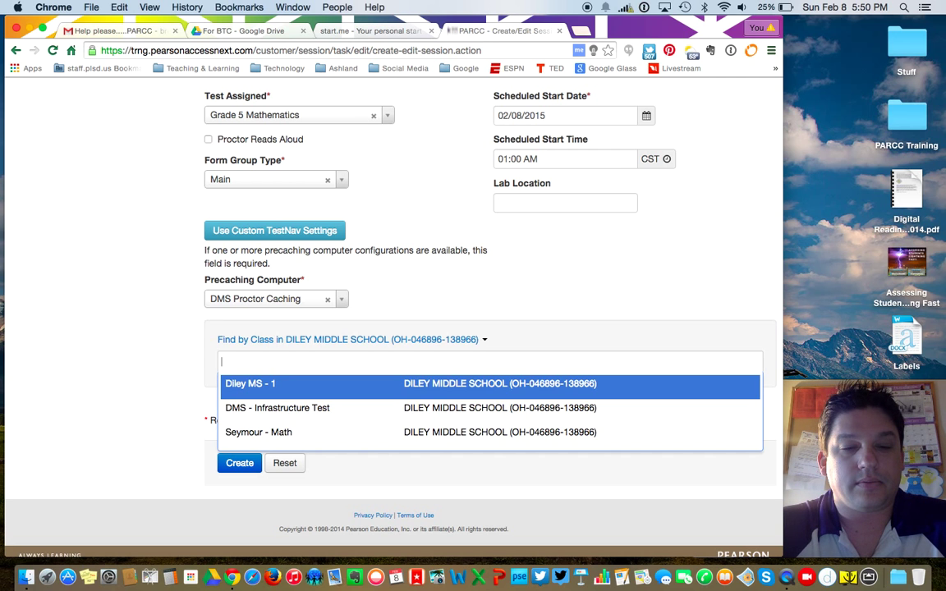
click(298, 391)
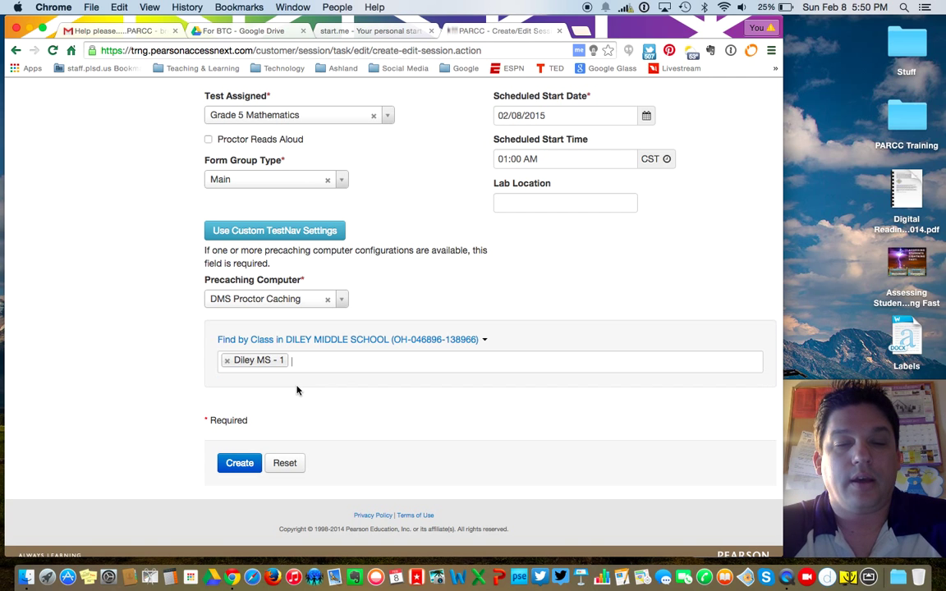
click(232, 462)
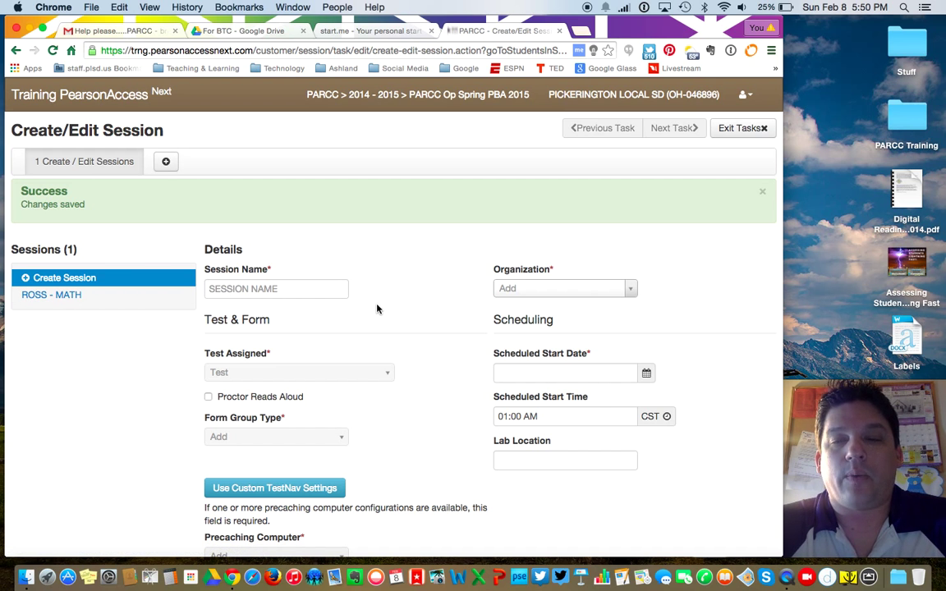
Step: Leave session editing and return to the Sessions page through Home and Testing
click(742, 129)
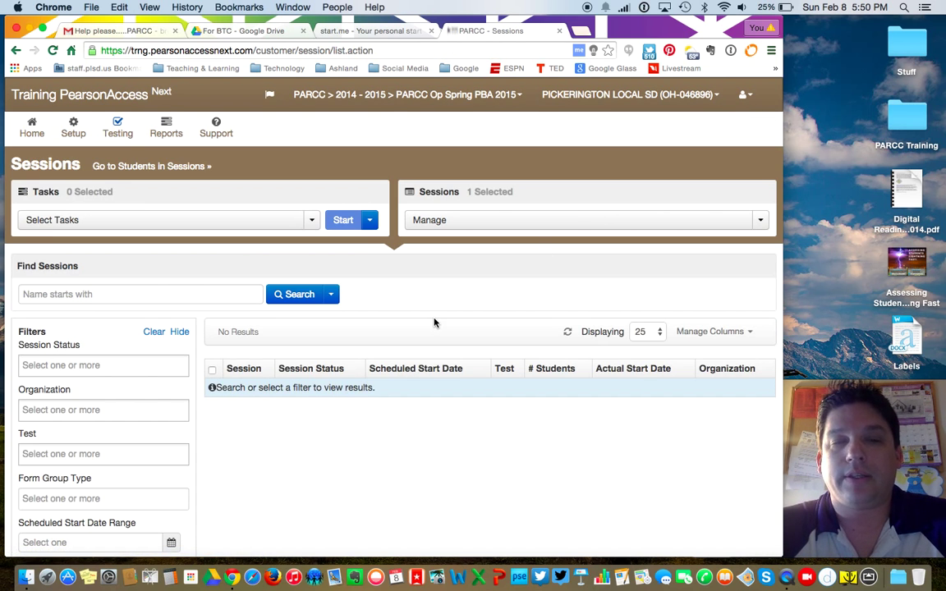
click(30, 123)
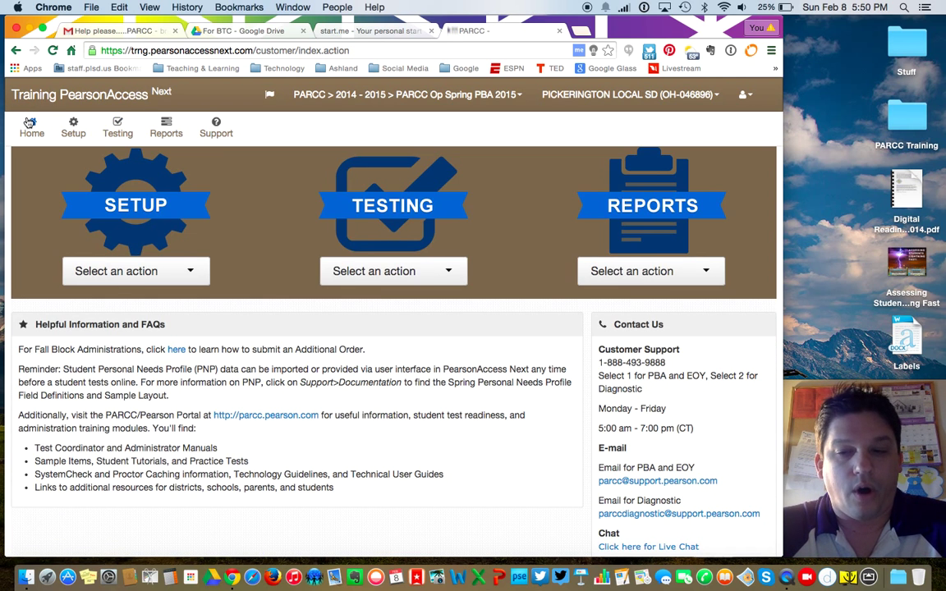
click(448, 273)
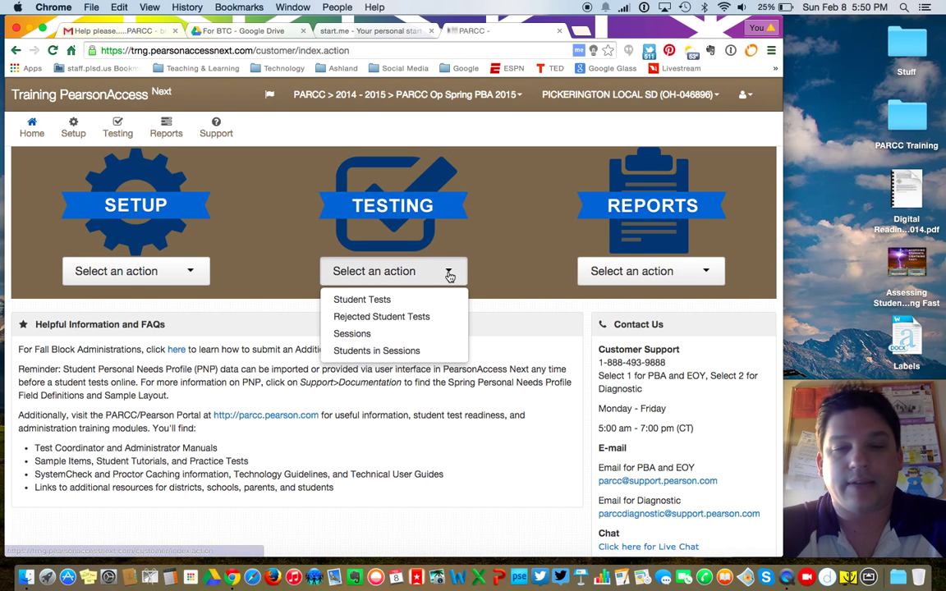
click(355, 334)
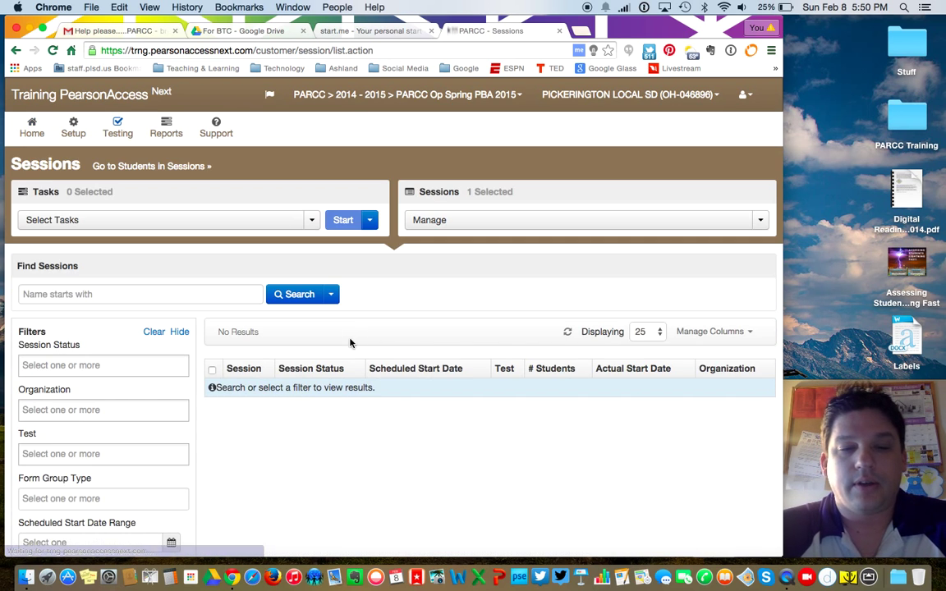
Step: Show all 23 sessions in the list and bring up the Select Tasks options
click(331, 295)
click(280, 317)
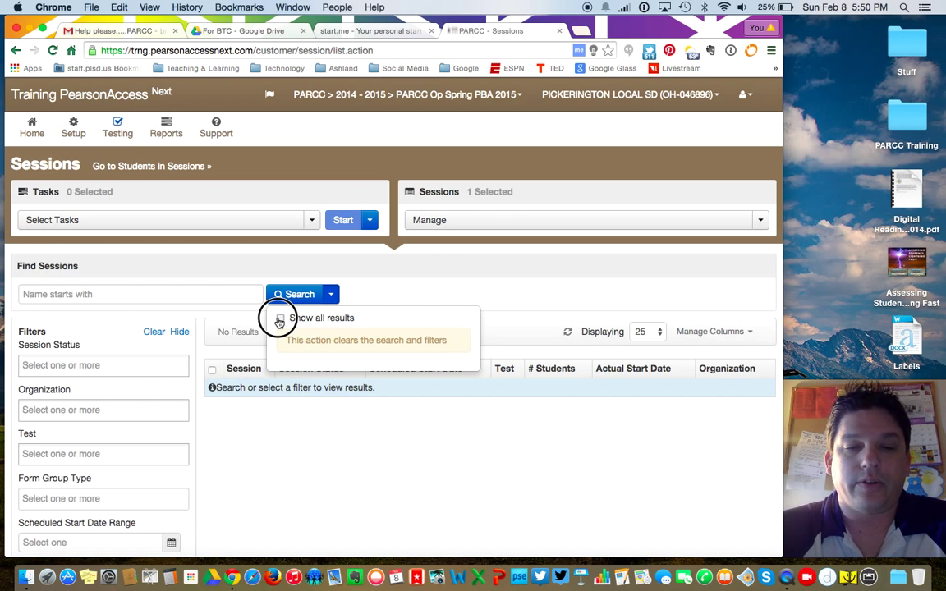
scroll(384, 338, down, 10)
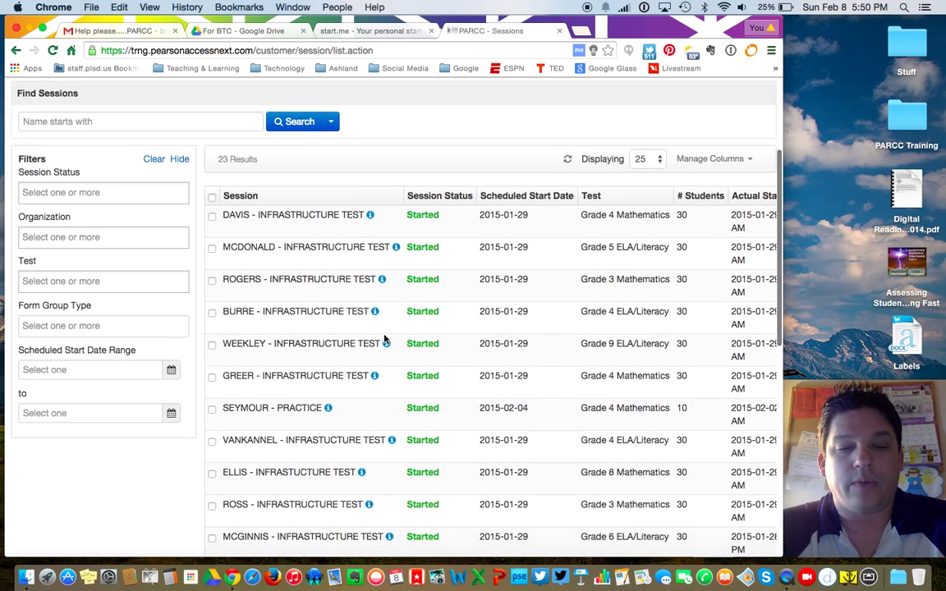
scroll(384, 338, down, 1)
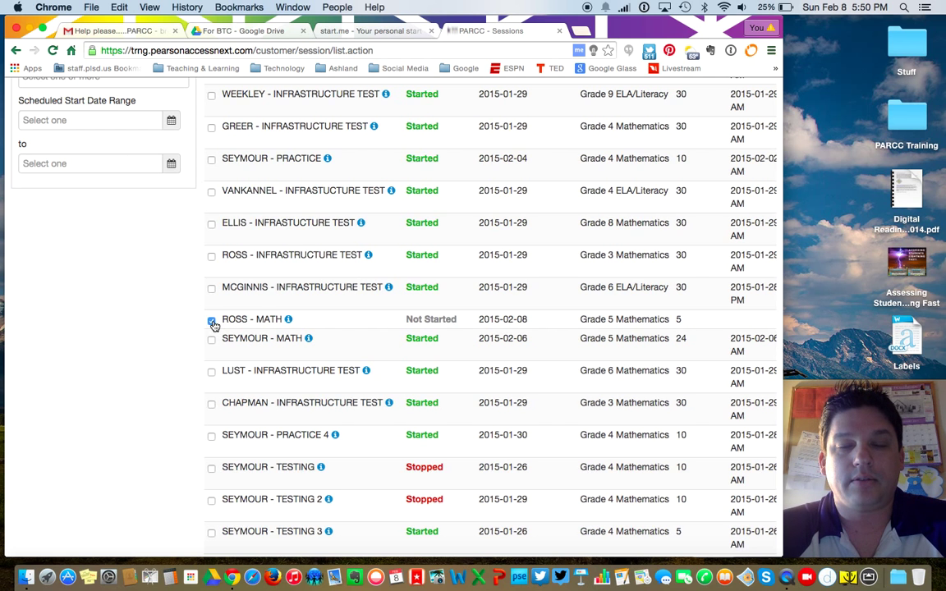
scroll(212, 323, up, 10)
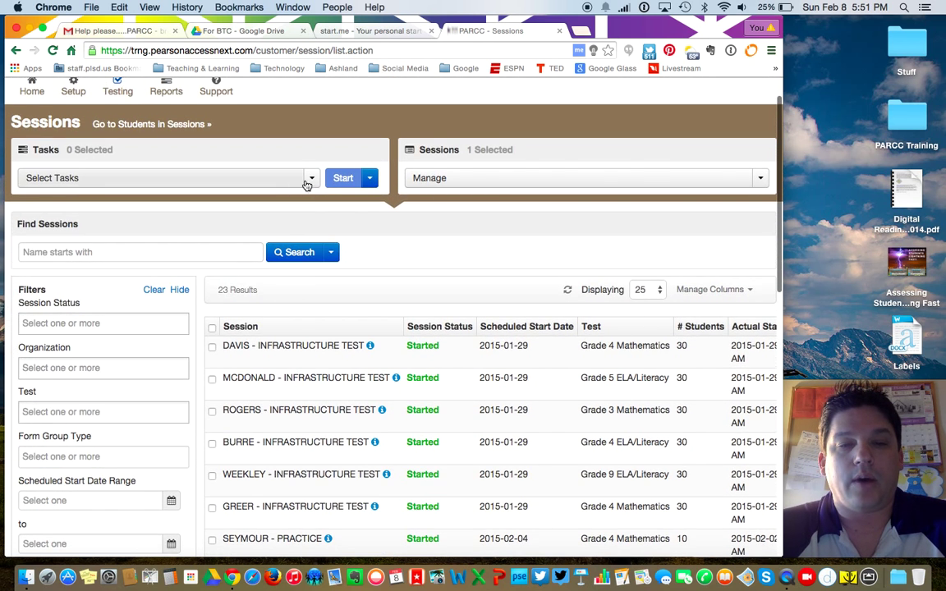
click(312, 178)
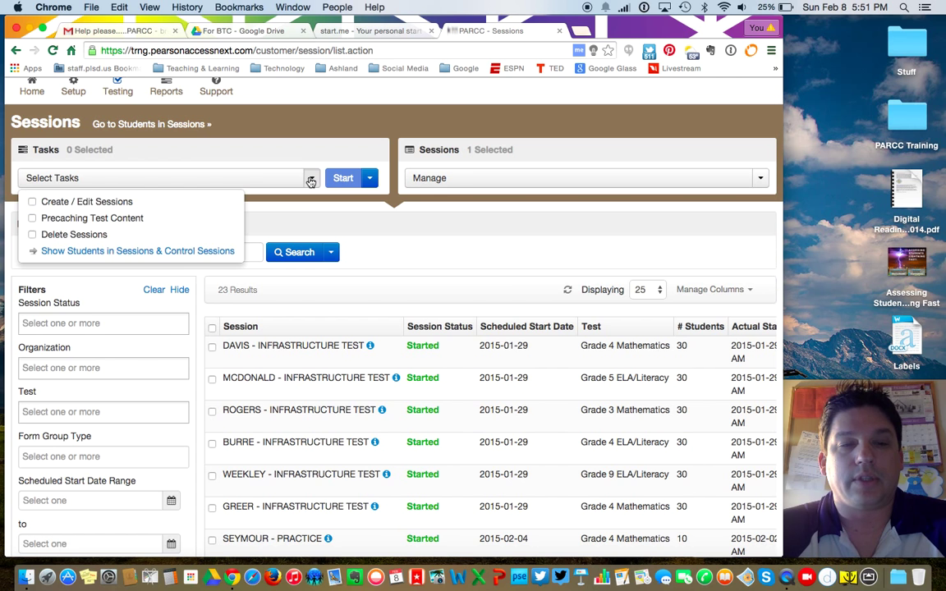
Step: Show Students in Sessions for ROSS - MATH and review its five Ready Grade 5 Mathematics tests
click(104, 251)
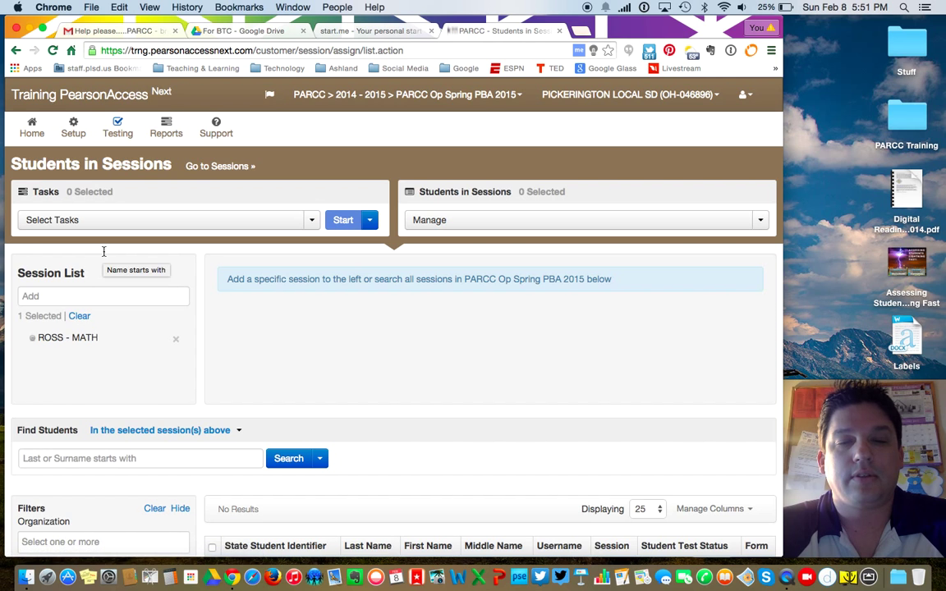
click(70, 339)
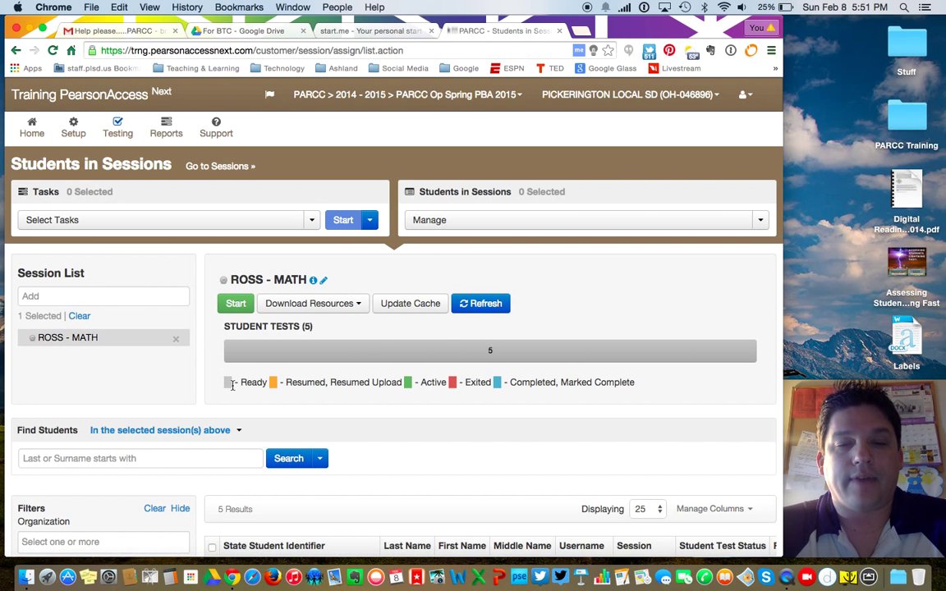
click(346, 305)
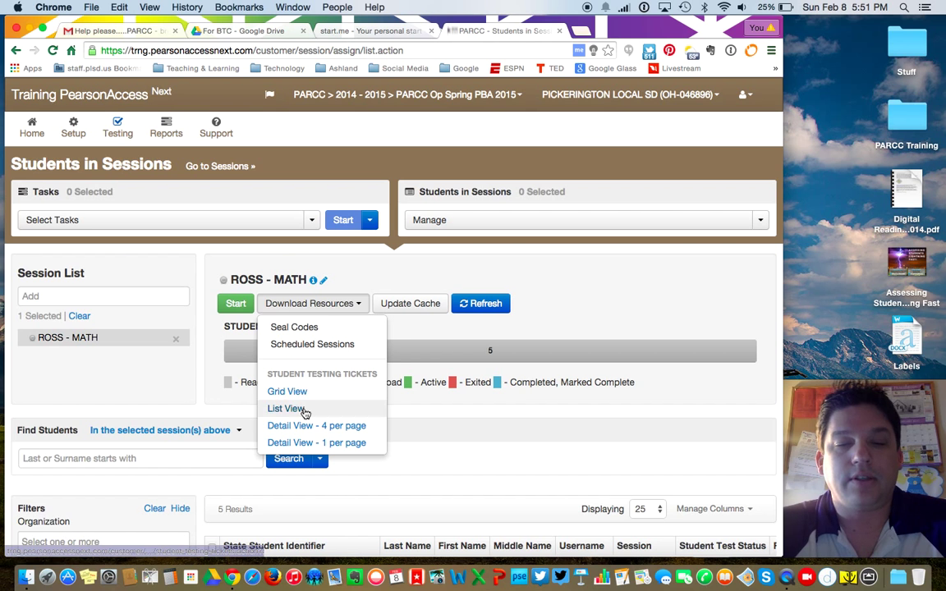
click(473, 437)
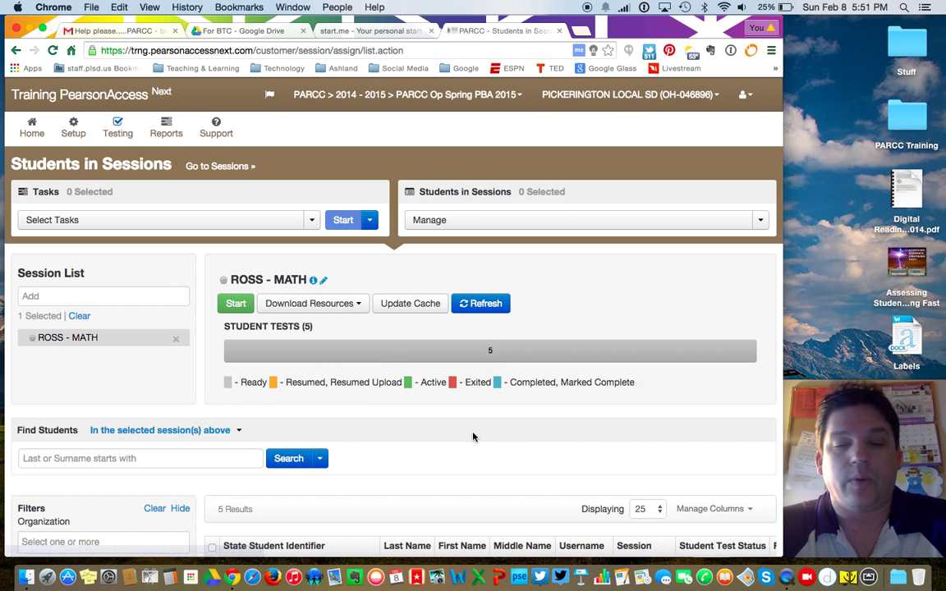
scroll(473, 436, down, 6)
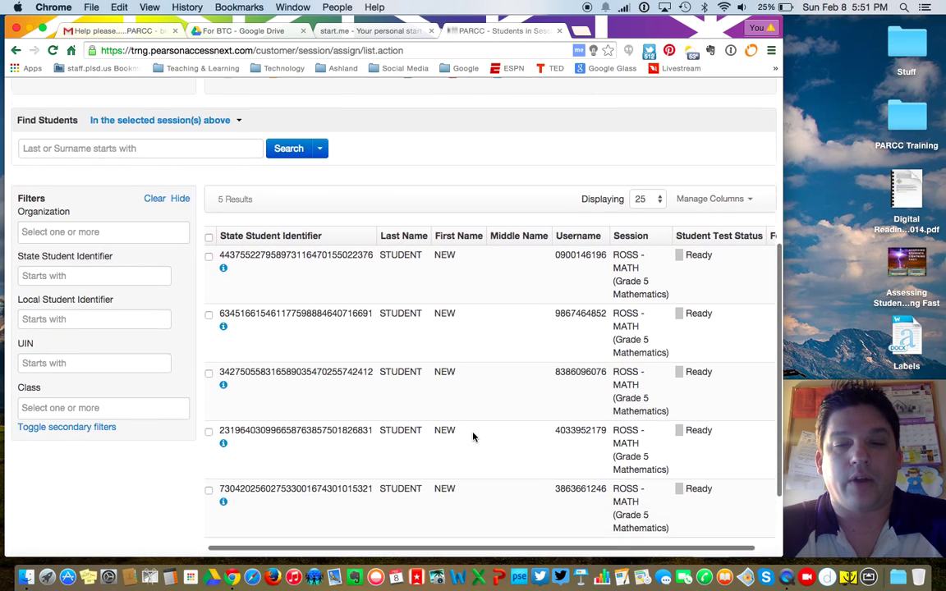
scroll(473, 437, down, 2)
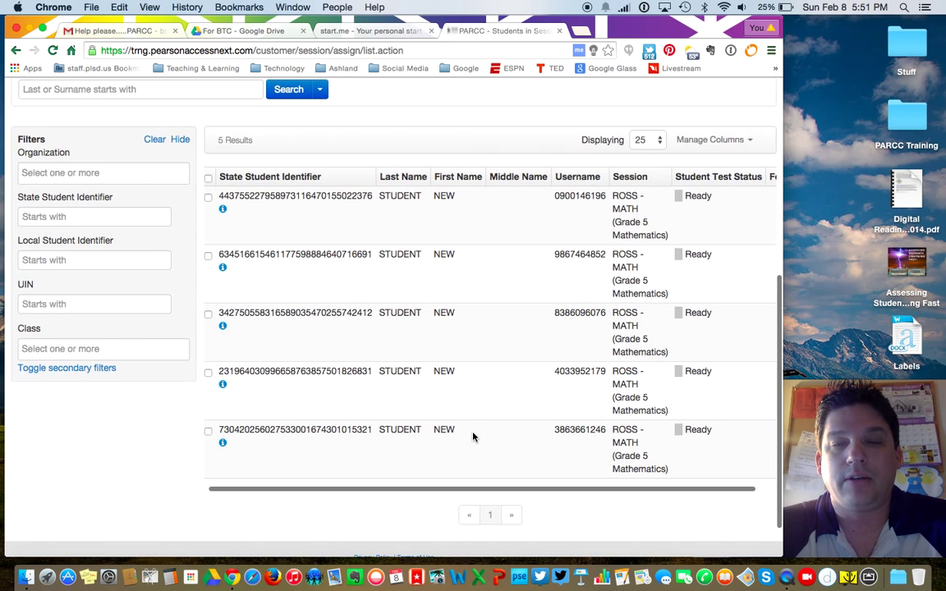
scroll(473, 436, up, 6)
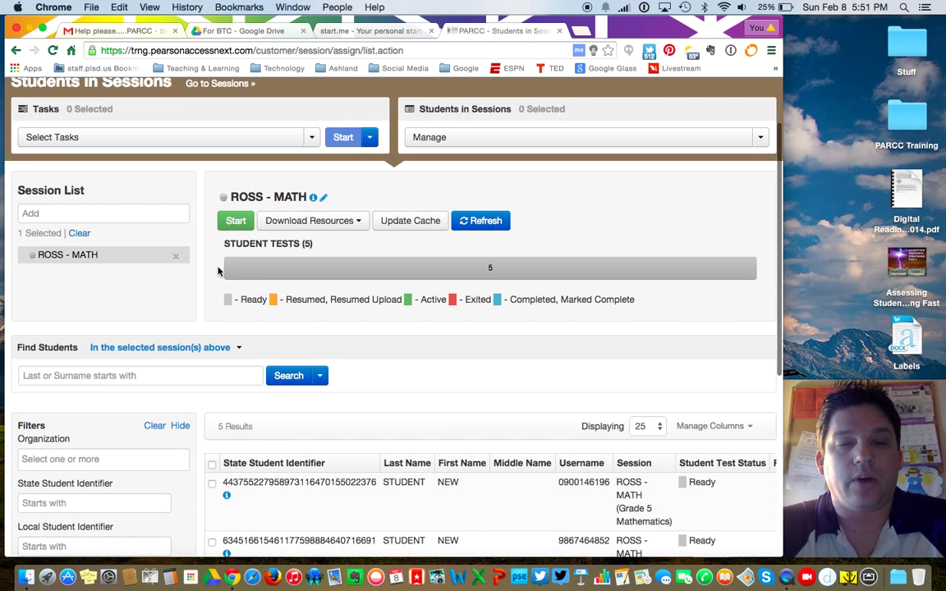
Step: Start ROSS - MATH and verify the first student's test progress shows Ready at 0%
click(235, 221)
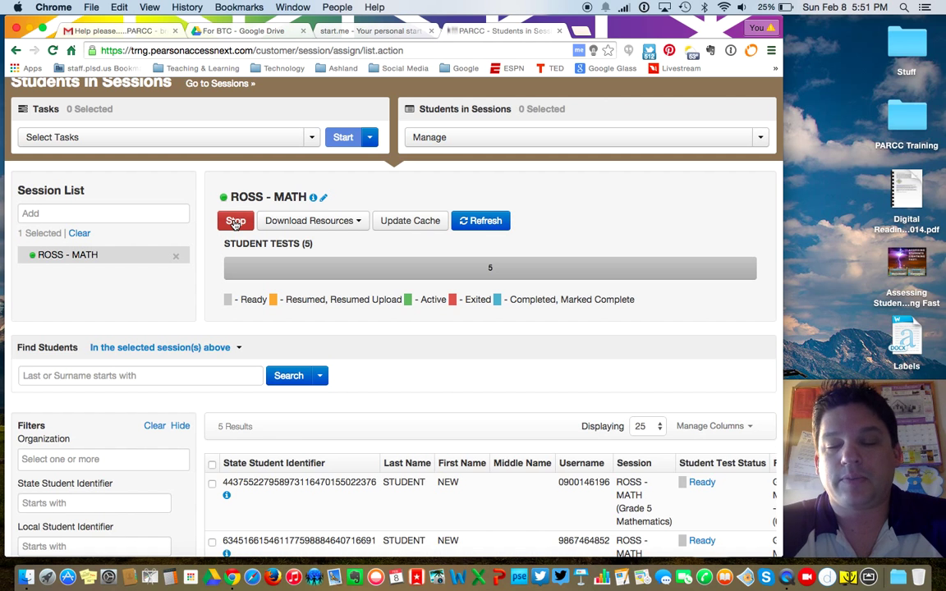
scroll(487, 422, down, 4)
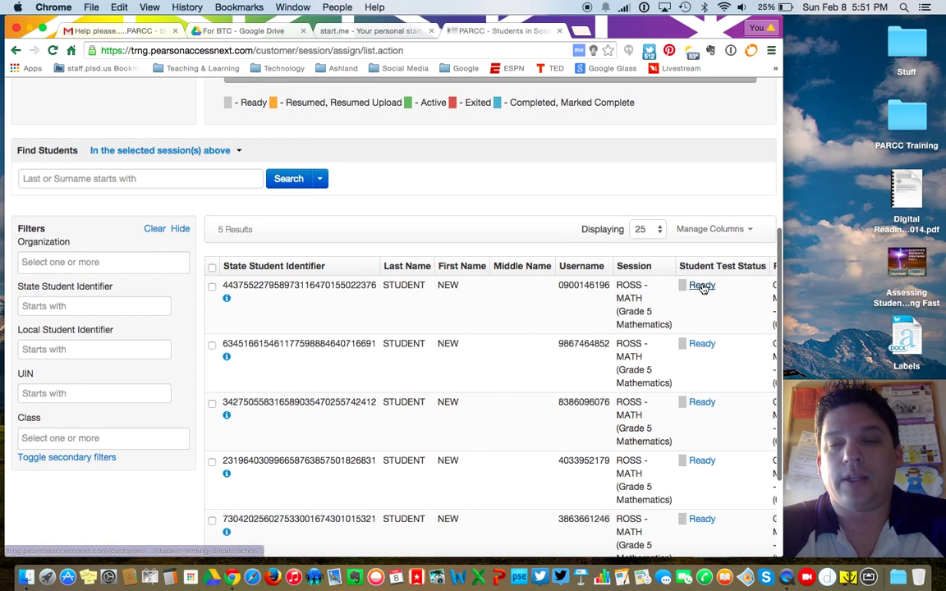
click(703, 287)
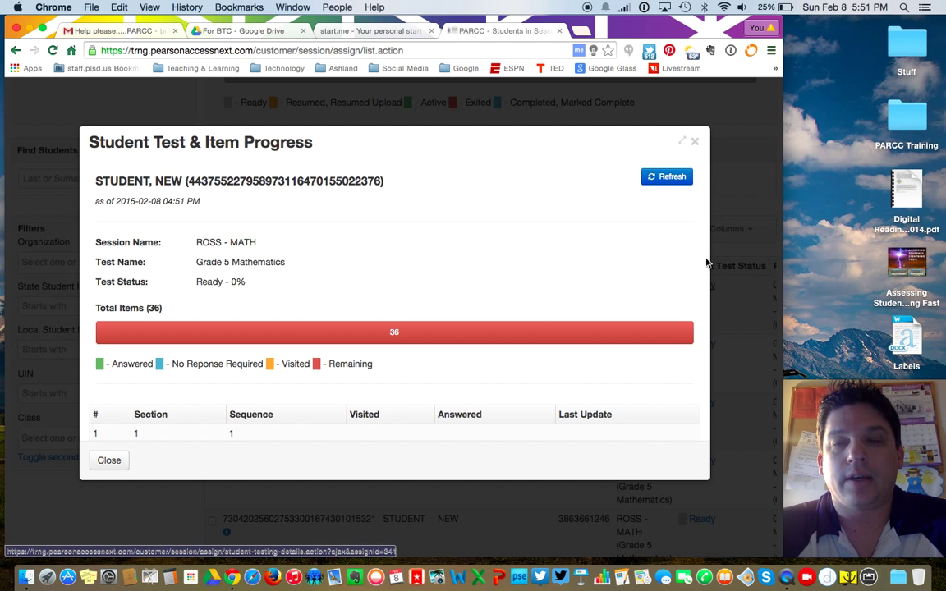
click(695, 144)
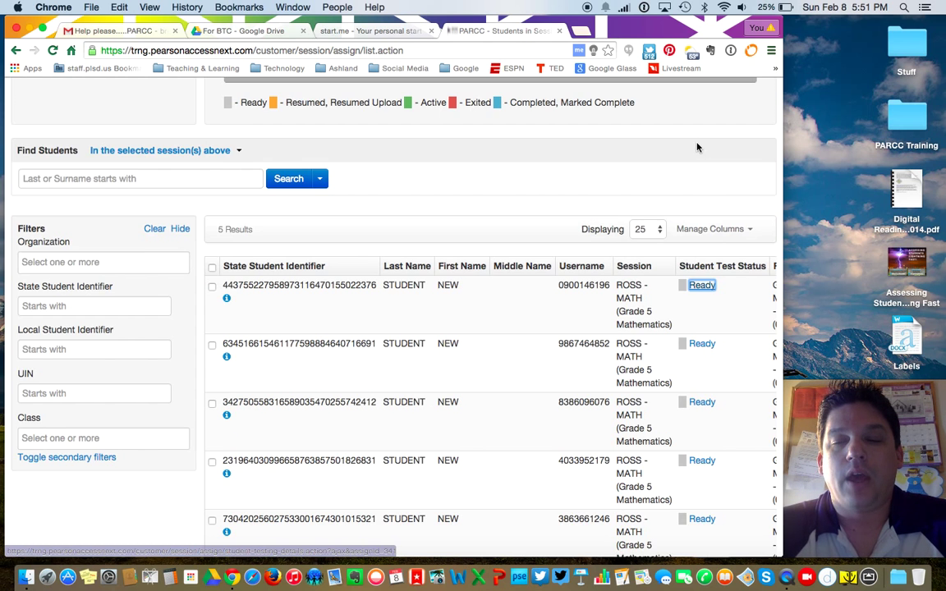
scroll(591, 259, up, 5)
scroll(591, 259, up, 2)
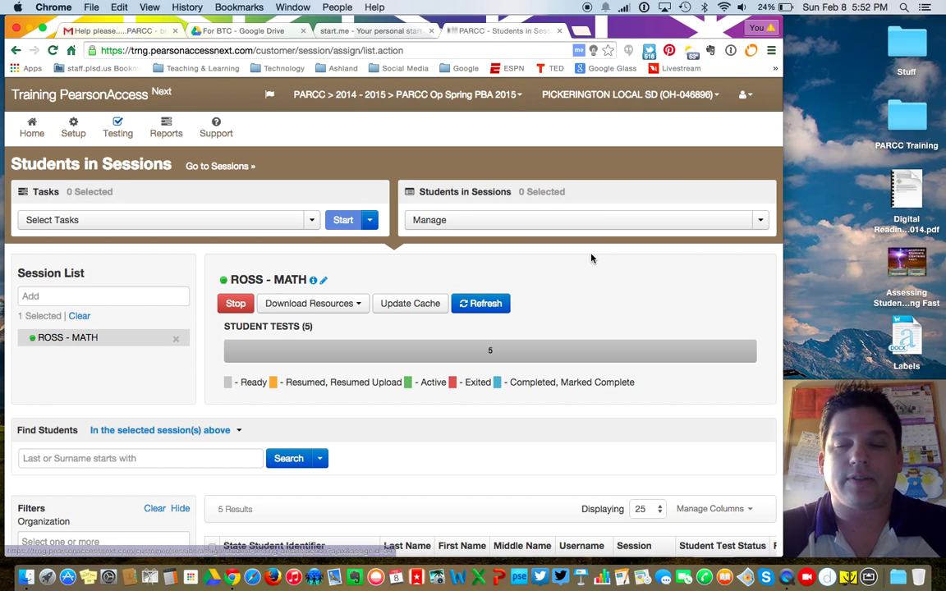
scroll(591, 258, down, 5)
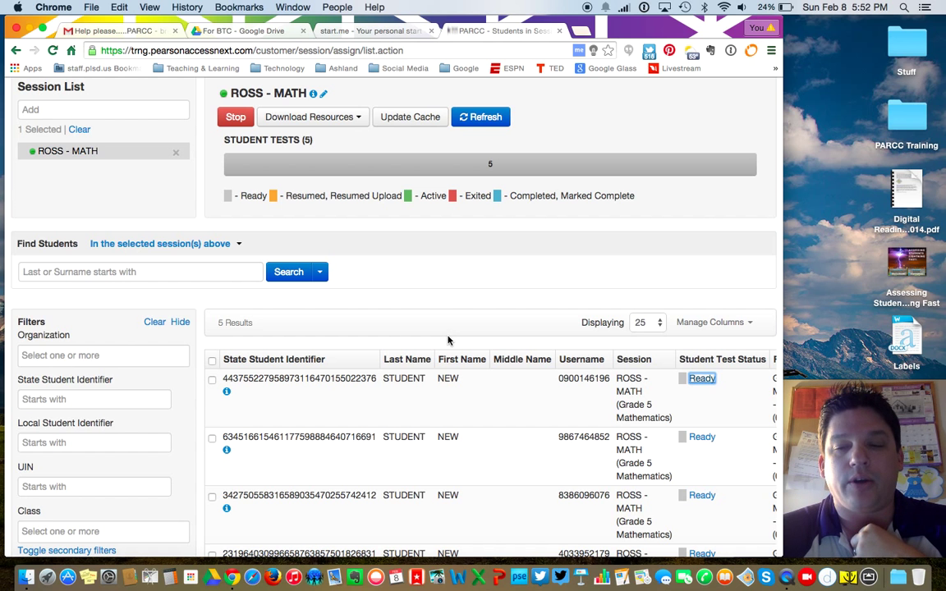
scroll(448, 339, up, 5)
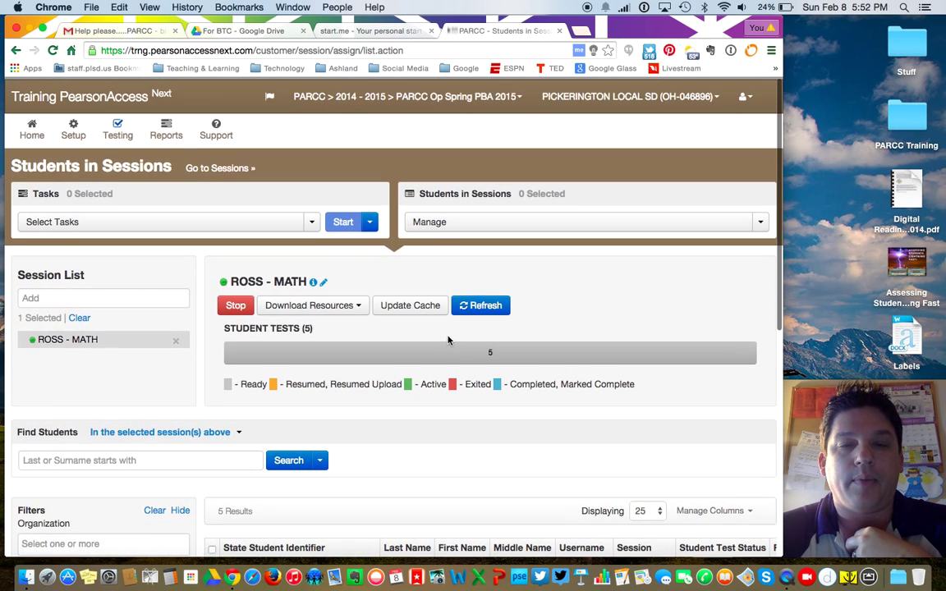